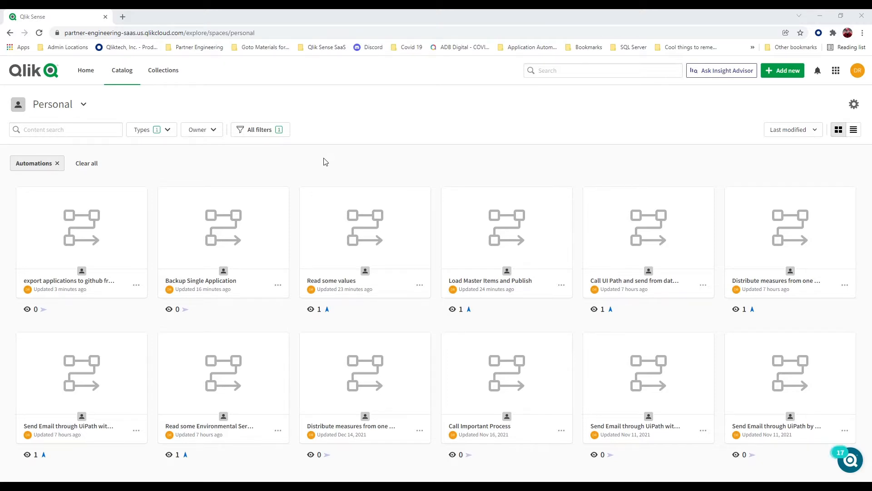
pyautogui.click(172, 132)
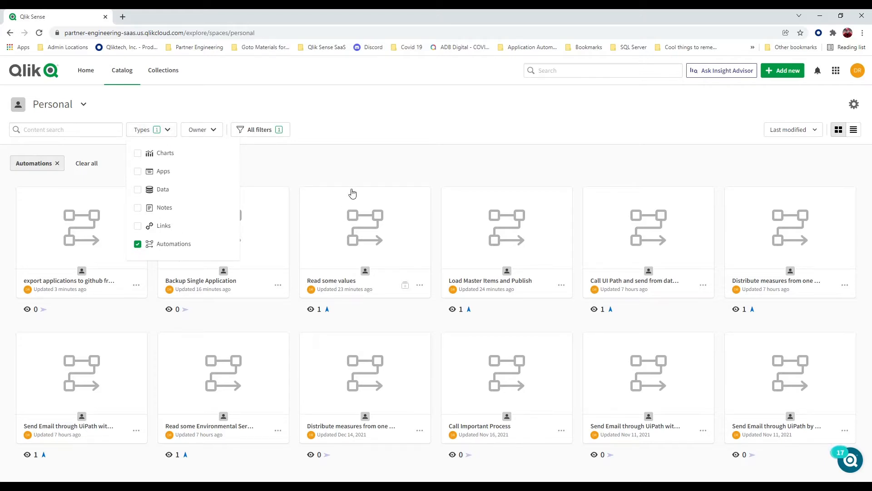
pyautogui.click(376, 177)
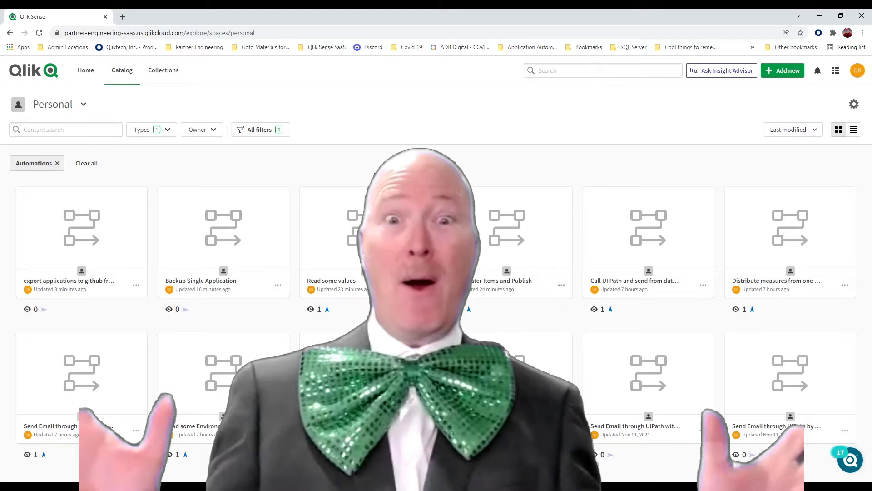
# Create a new automation from the "Reload apps as a task chain" template
pyautogui.click(783, 72)
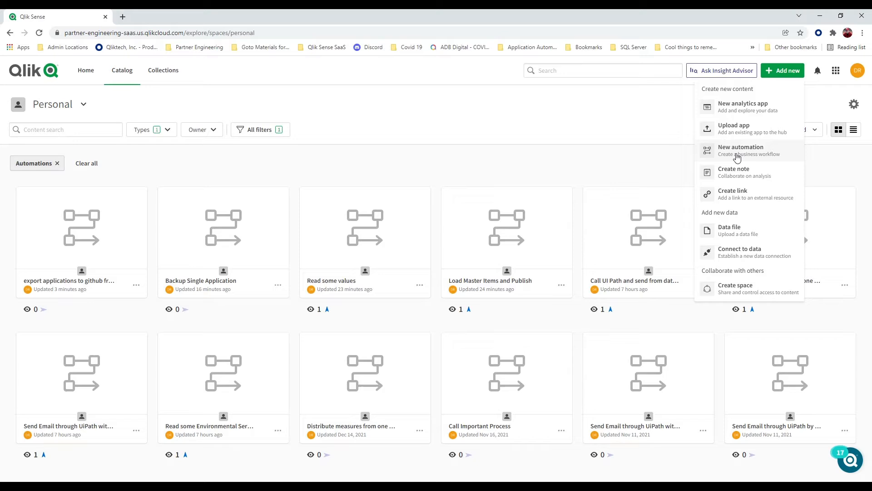
pyautogui.click(737, 158)
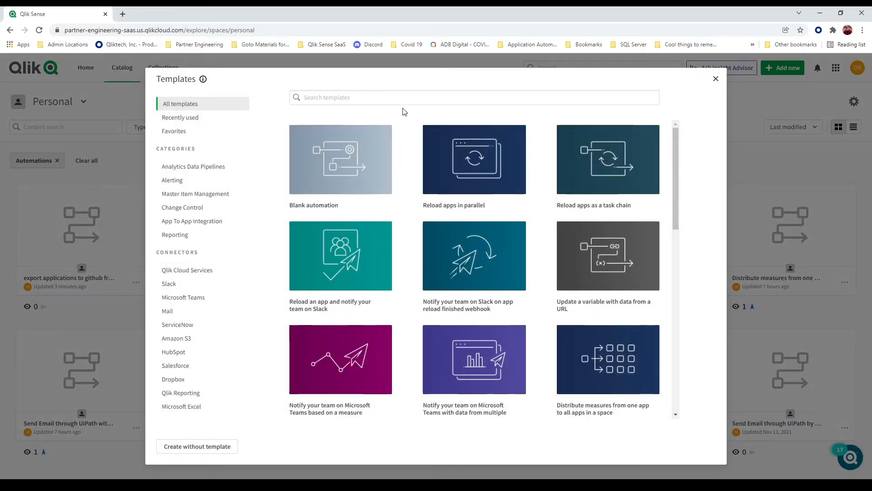
pyautogui.moveTo(370, 186)
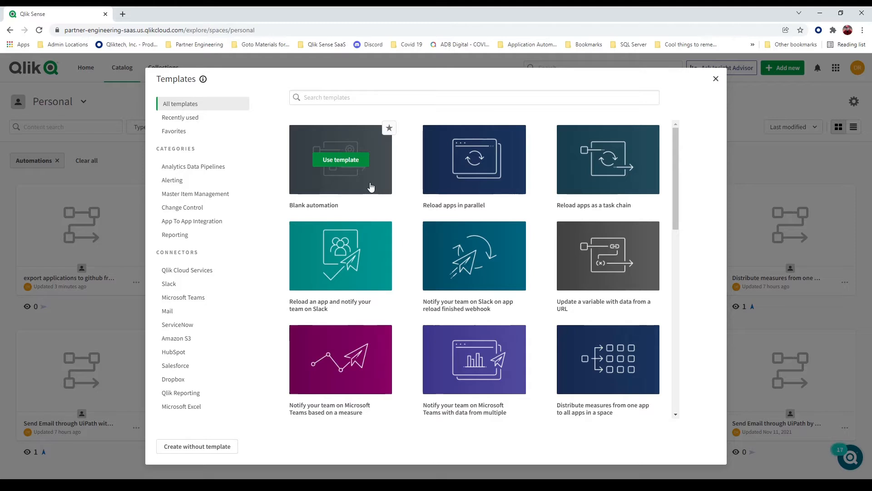
pyautogui.moveTo(510, 188)
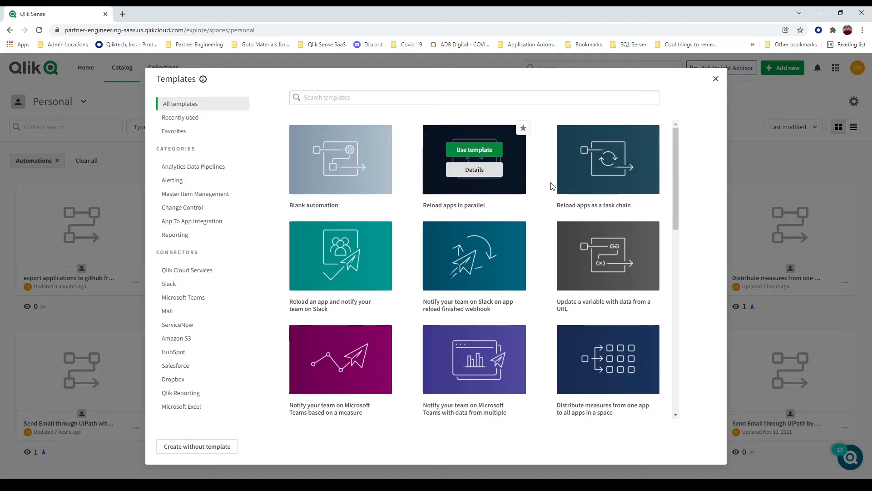
pyautogui.moveTo(588, 194)
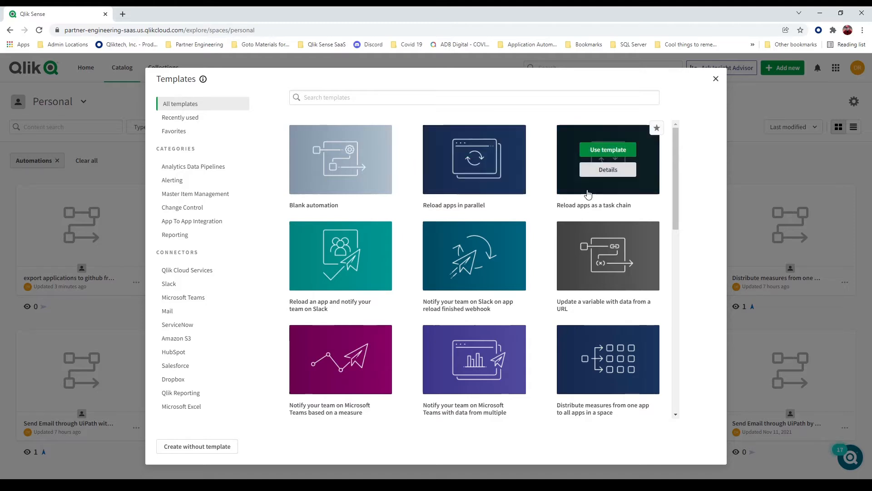
pyautogui.click(616, 177)
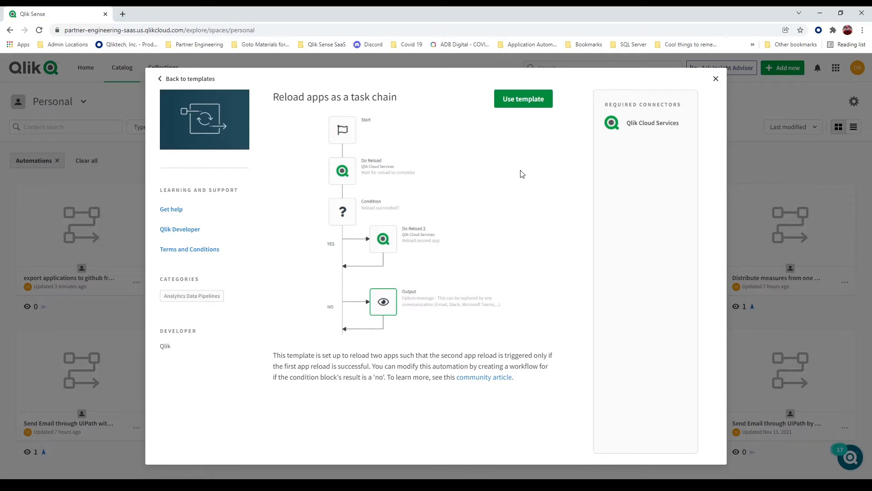
pyautogui.click(526, 101)
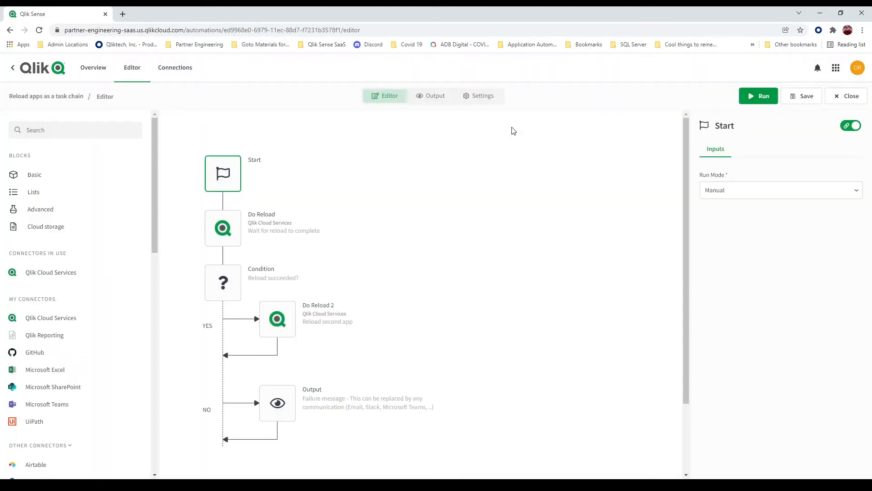
# Set the first Do Reload block's App Id to the looked-up app "Automotive - Dealer Performance-Base"
pyautogui.moveTo(275, 237)
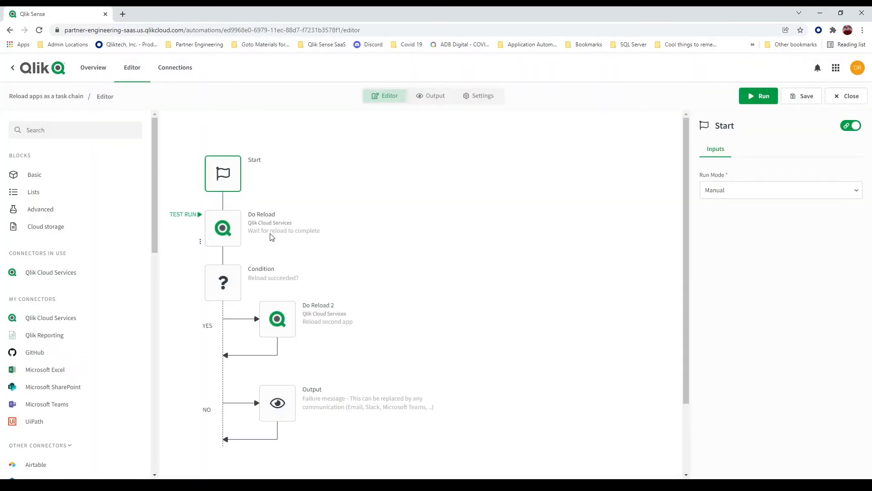
pyautogui.click(233, 235)
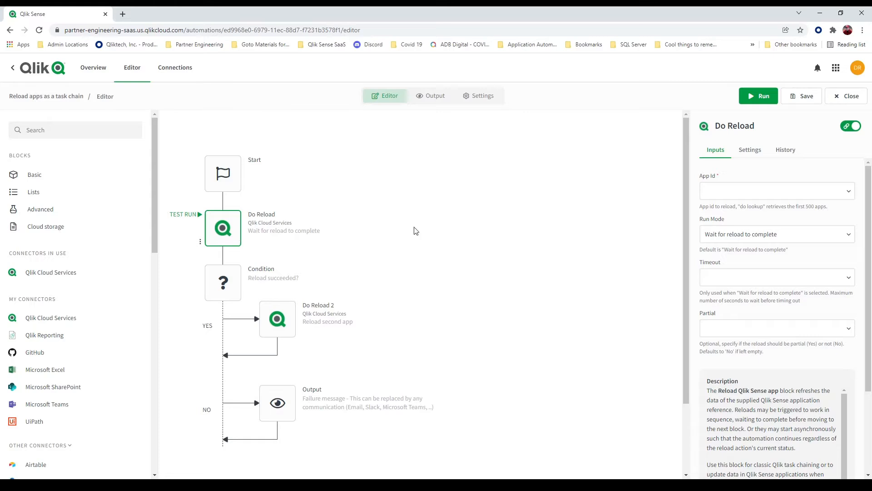
pyautogui.click(786, 196)
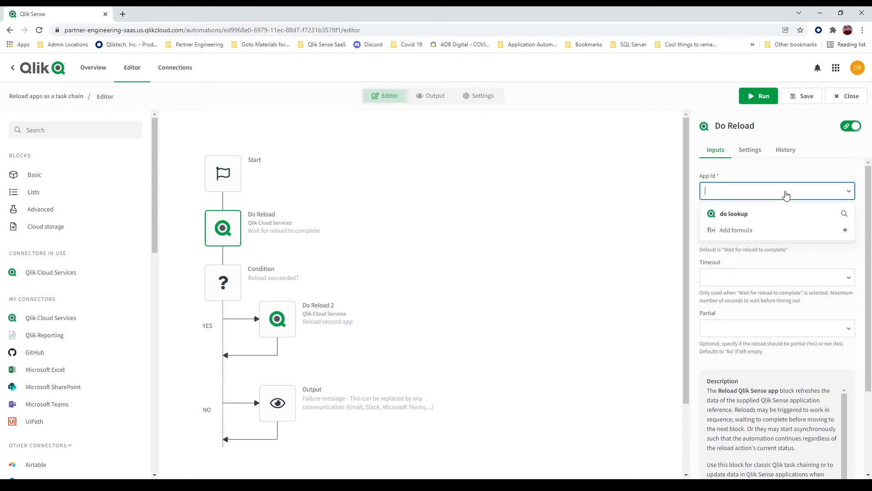
pyautogui.click(742, 214)
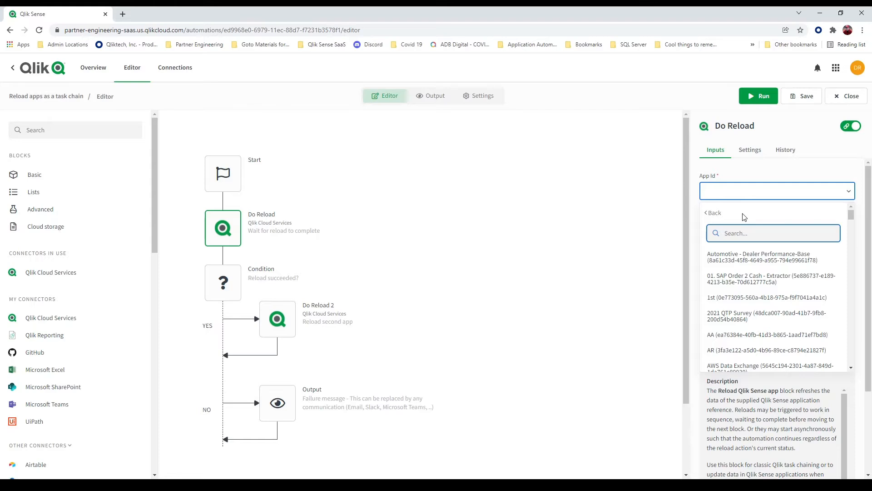
pyautogui.click(759, 267)
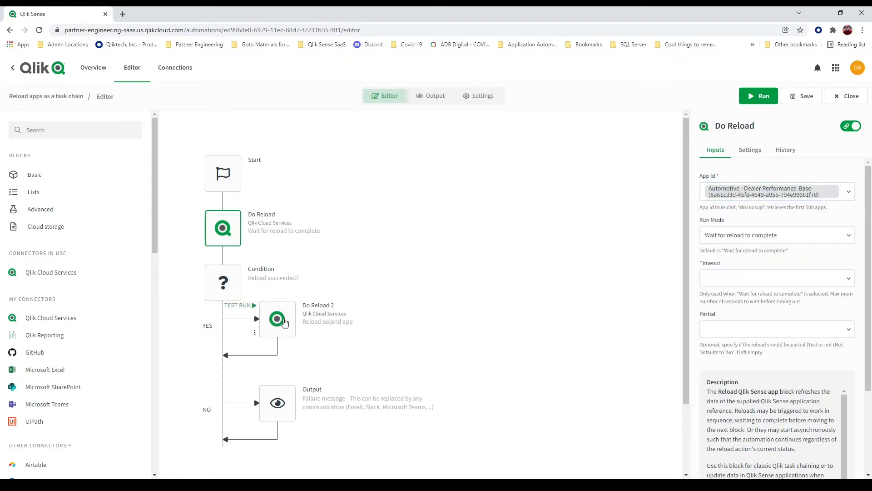
# Check the Condition block and set Do Reload 2's App Id to the looked-up app "Automl - Term Deposit 1.1 - Qlik Sense"
pyautogui.click(224, 284)
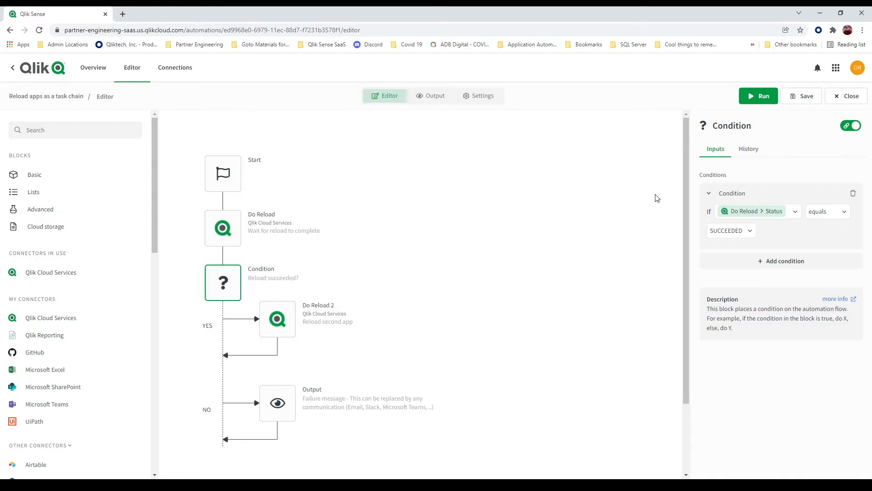
pyautogui.click(292, 330)
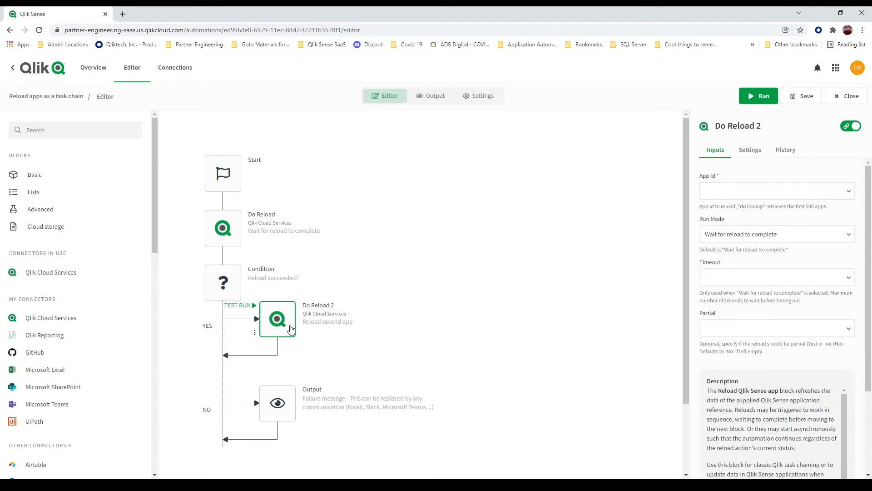
pyautogui.click(842, 199)
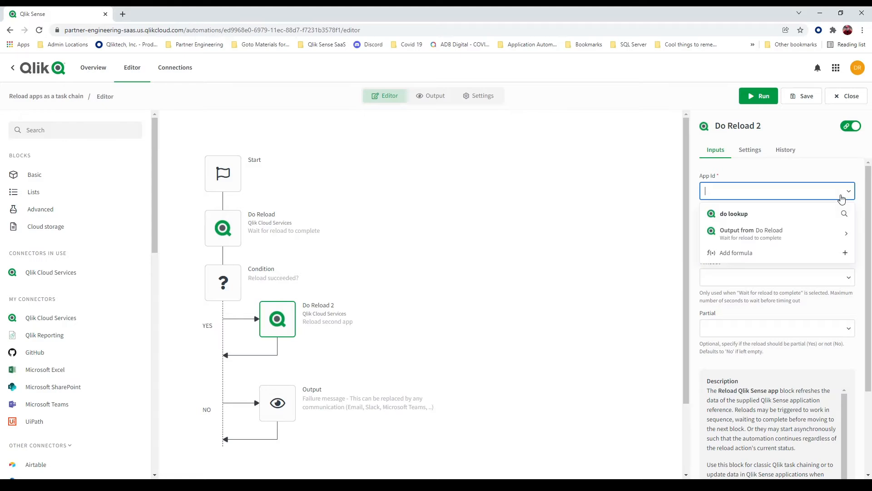
pyautogui.click(786, 215)
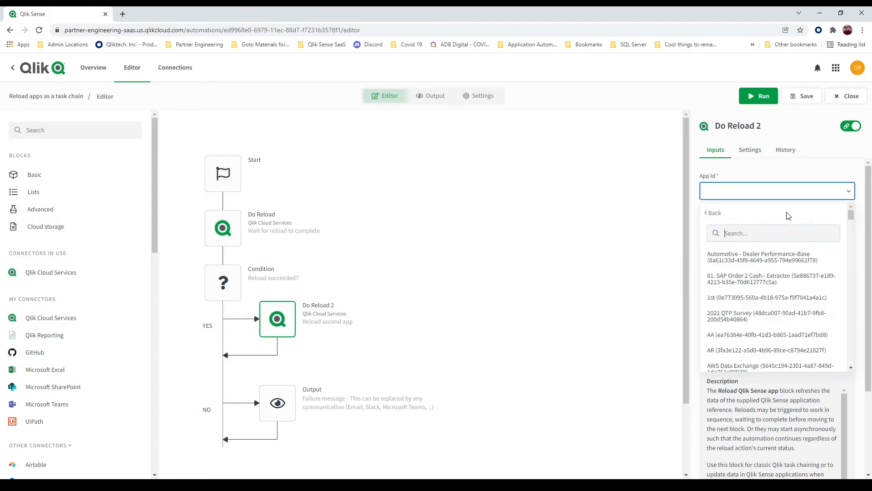
pyautogui.scroll(-5, 774, 271)
pyautogui.scroll(-1, 774, 272)
pyautogui.click(765, 254)
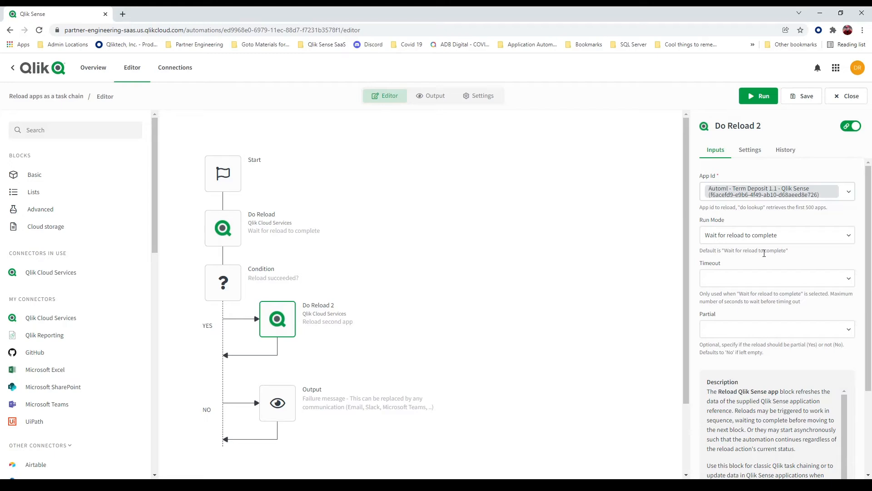
# Check the Output block's failure message and save the automation
pyautogui.click(289, 393)
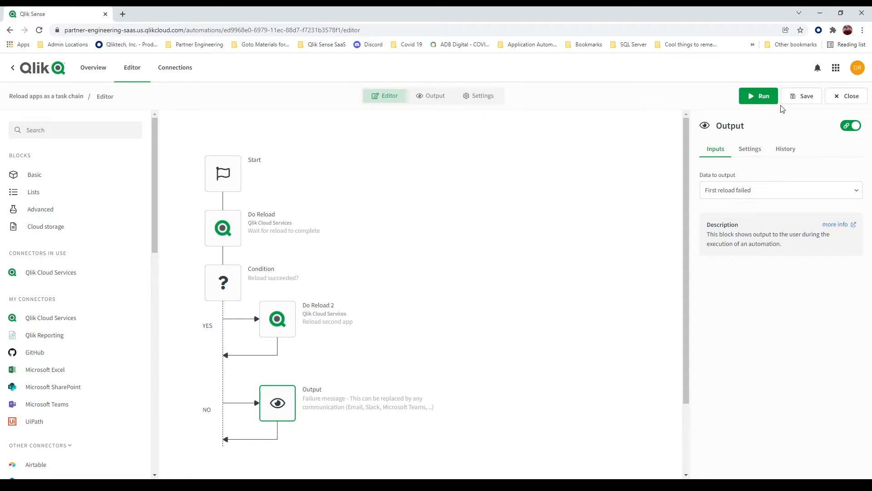
pyautogui.click(807, 102)
# Review the existing Condition block and add another Condition block directly after Do Reload 2
pyautogui.moveTo(250, 286)
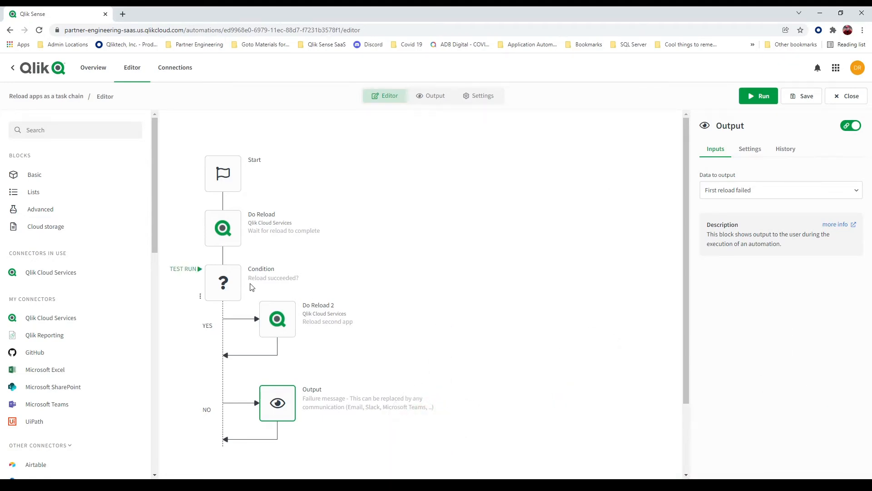
pyautogui.click(225, 287)
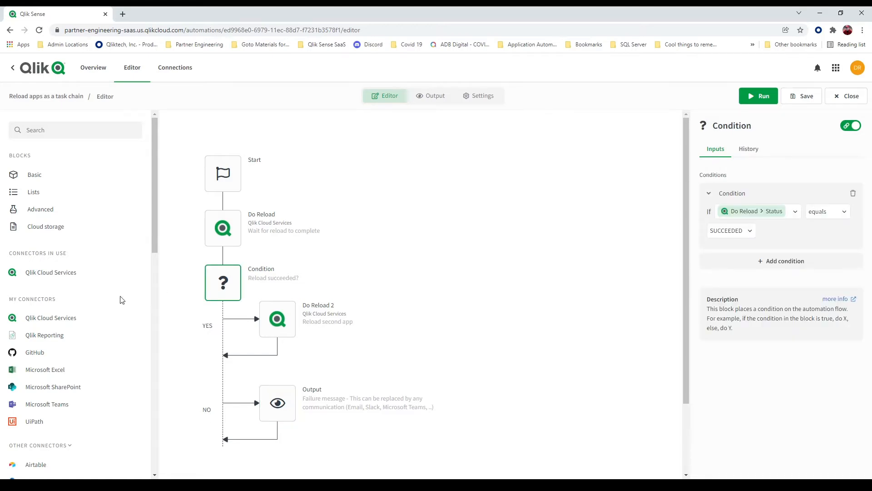
pyautogui.click(67, 181)
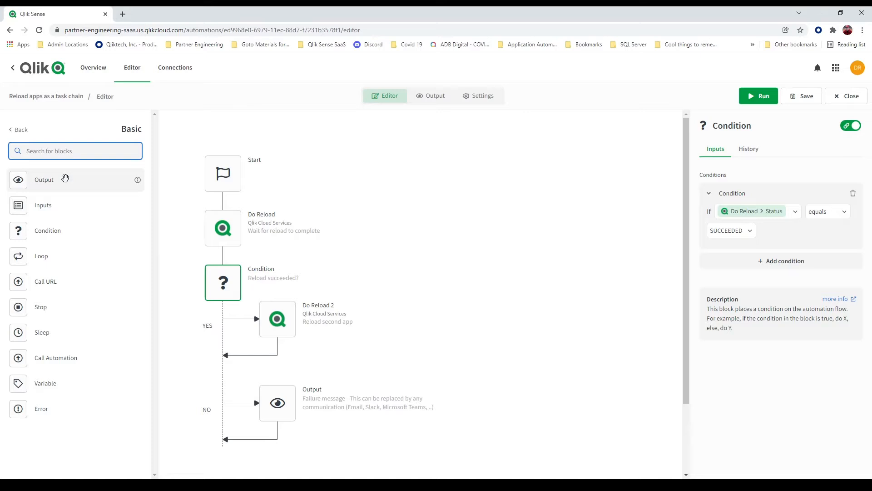
pyautogui.moveTo(51, 230); pyautogui.dragTo(279, 347)
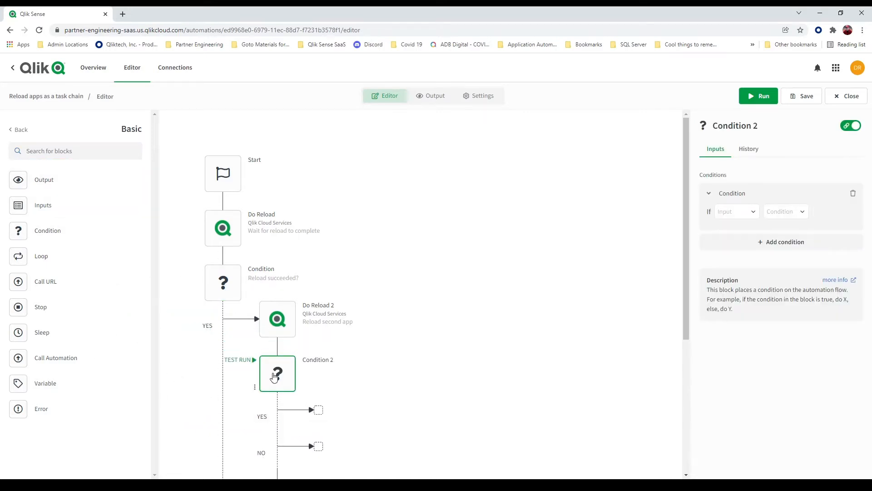
# Examine the example output of Do Reload 2 as a possible input for the new condition, without selecting a value
pyautogui.click(753, 214)
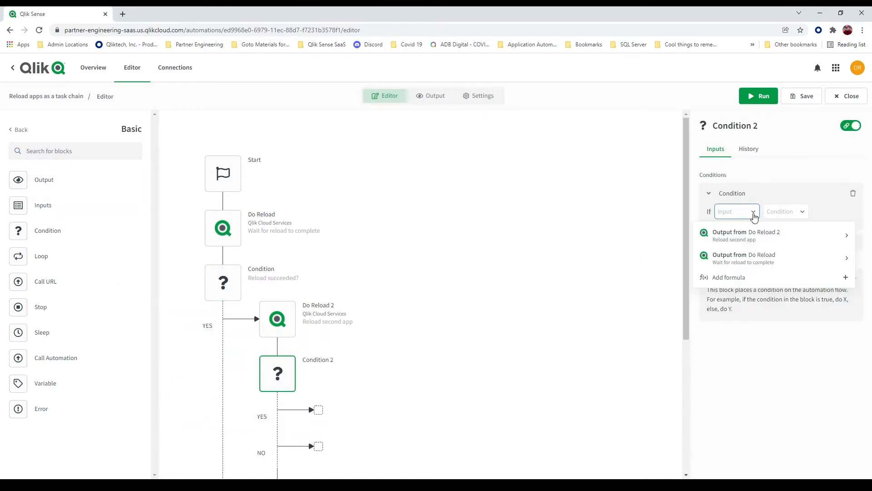
pyautogui.click(752, 234)
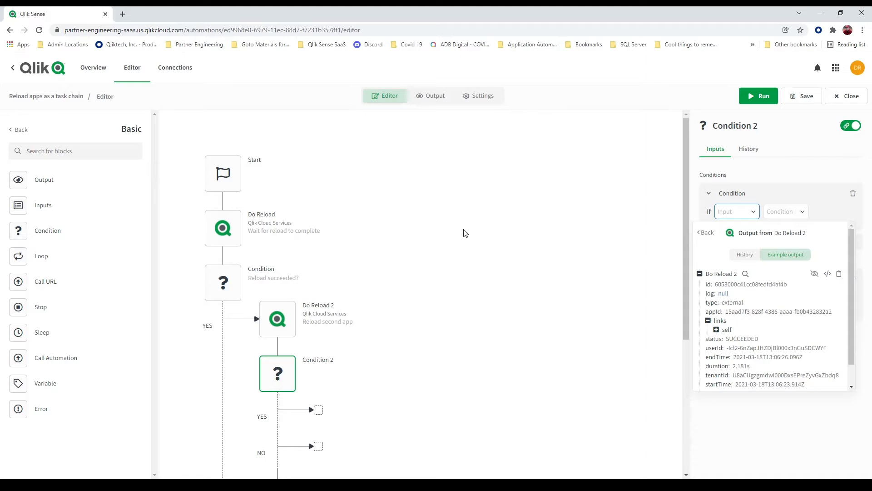
pyautogui.scroll(-2, 465, 233)
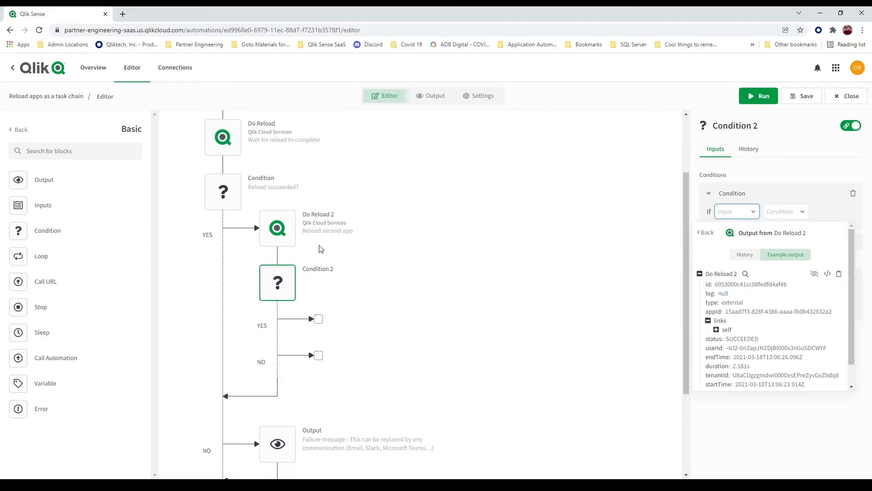
pyautogui.moveTo(304, 241)
pyautogui.click(502, 262)
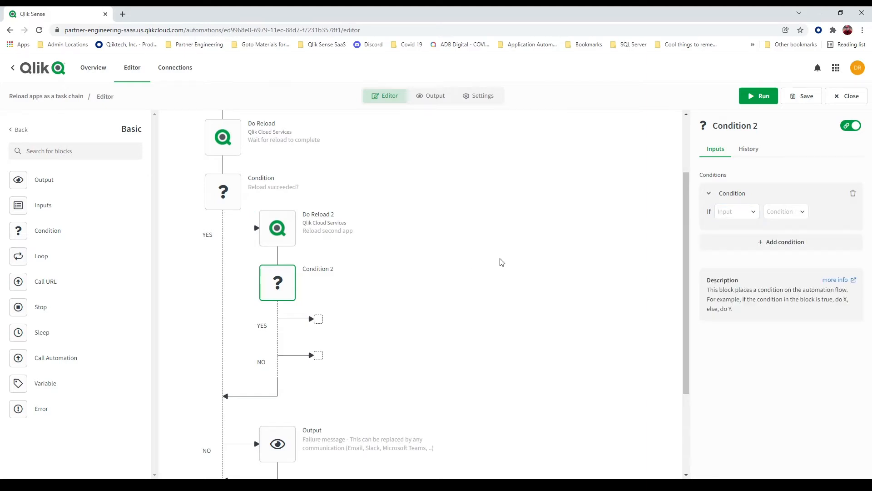
pyautogui.scroll(2, 501, 262)
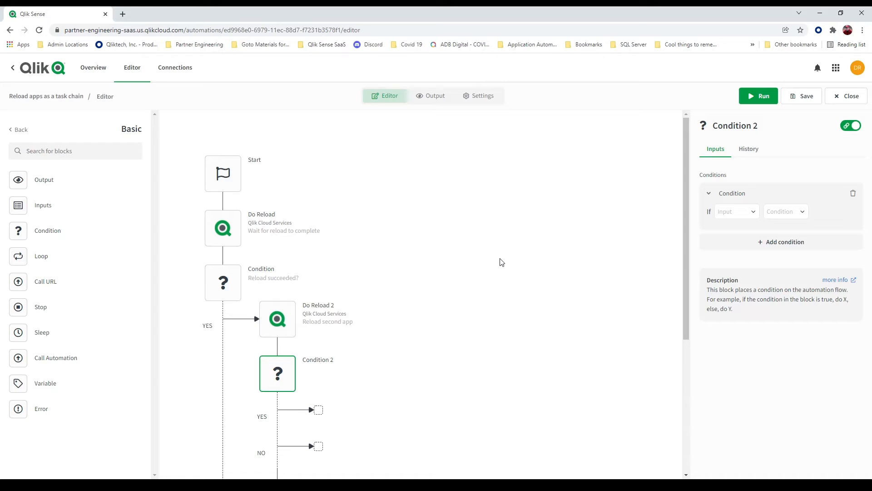
# Download the automation workspace as a JSON file
pyautogui.rightClick(471, 255)
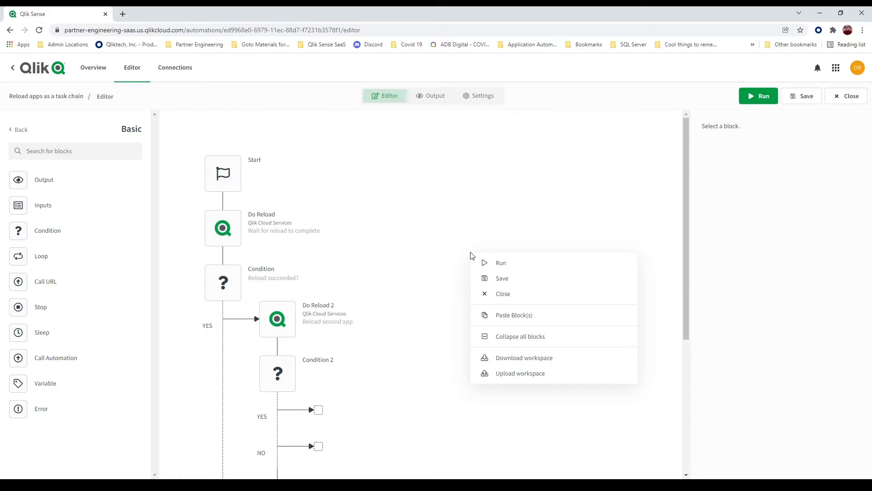
pyautogui.click(533, 362)
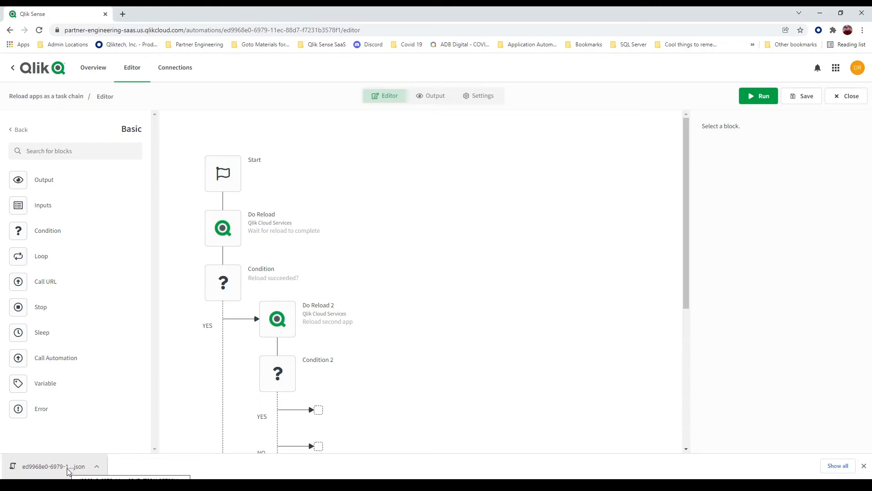
# View the JSON files offered for a workspace upload in Downloads and dismiss the file selection
pyautogui.rightClick(486, 332)
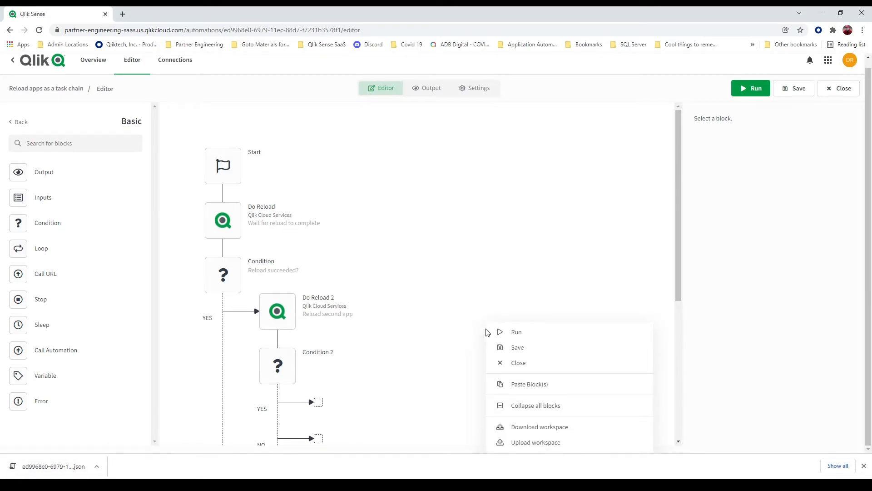
pyautogui.click(522, 443)
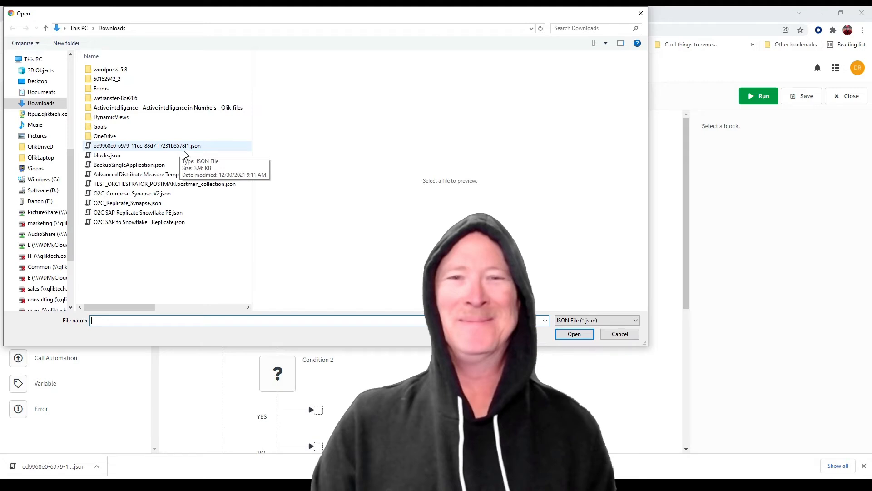
pyautogui.click(620, 333)
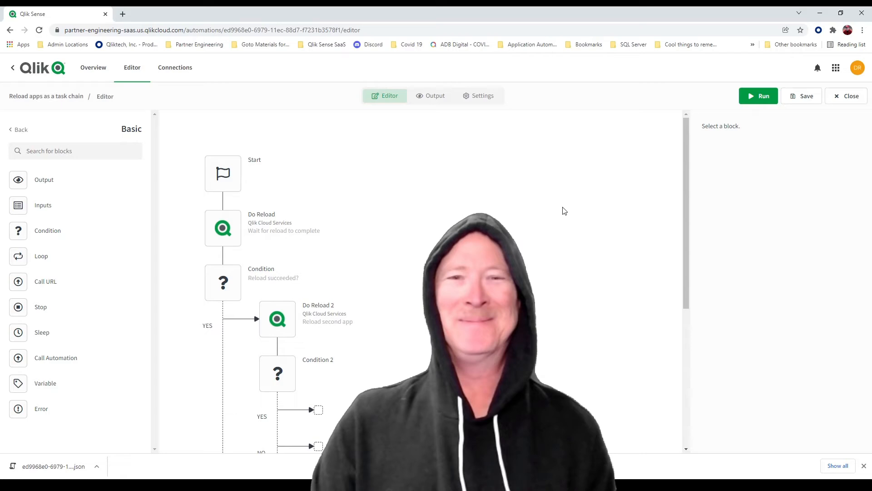
# Close the task chain automation without saving the changes and return to the catalog's automations across all spaces
pyautogui.click(844, 98)
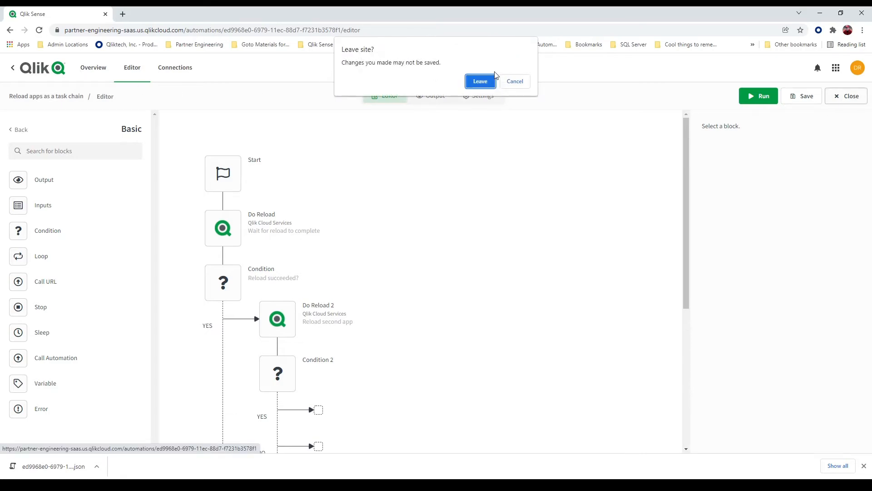
pyautogui.click(480, 81)
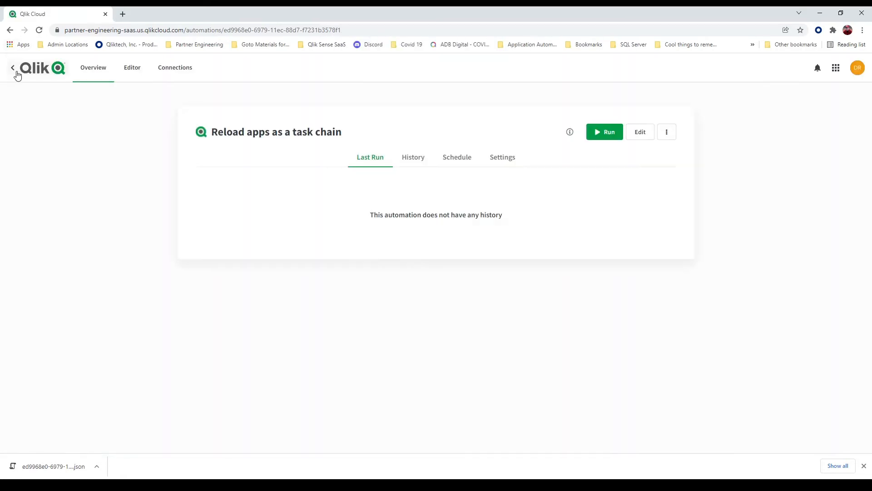
pyautogui.click(18, 73)
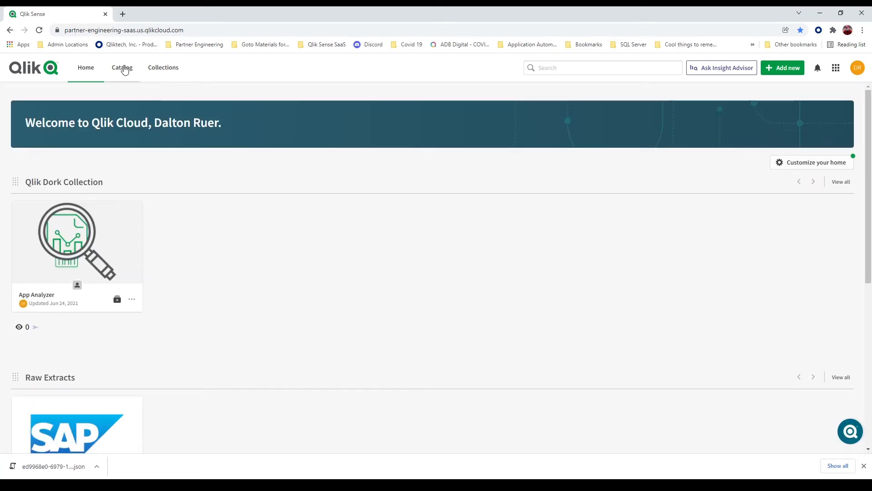
pyautogui.click(123, 67)
pyautogui.click(48, 104)
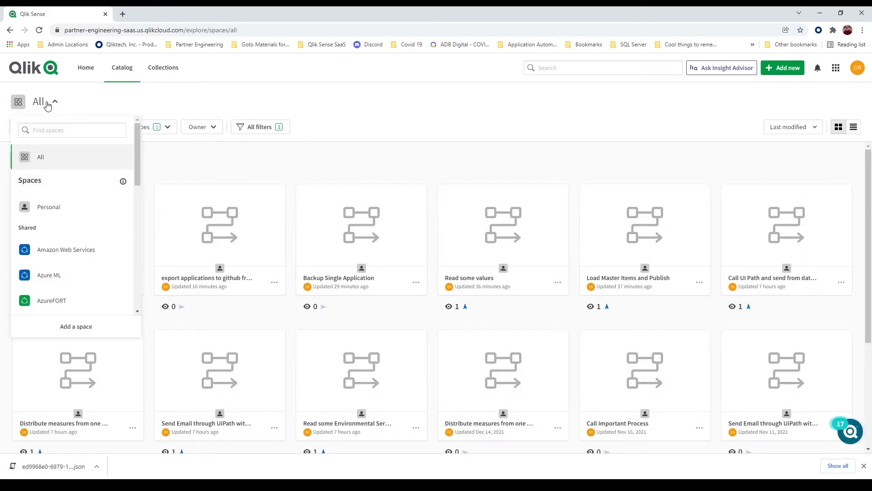
pyautogui.click(206, 87)
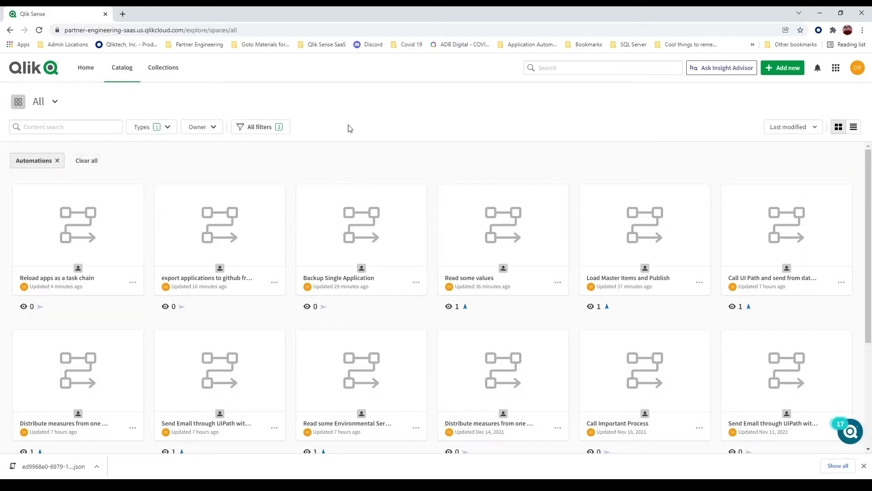
pyautogui.moveTo(99, 248)
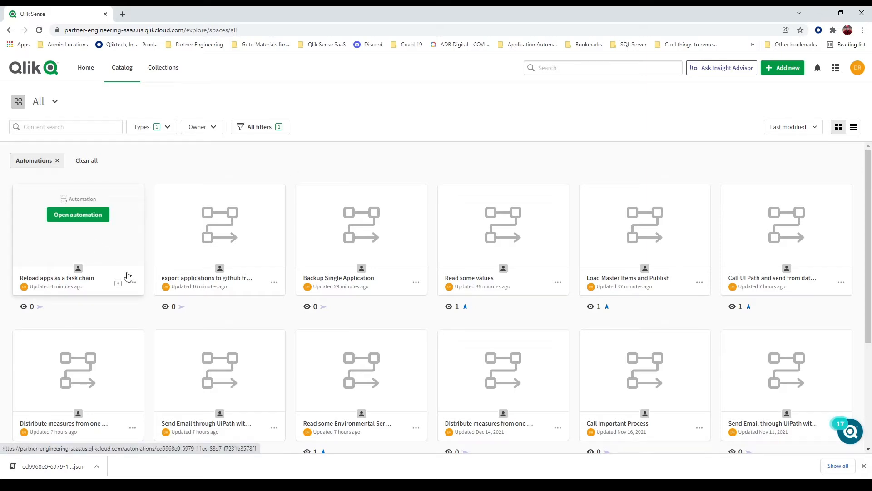
# Create a new automation from the ServiceNow template "Create a ServiceNow incident when reload fails" after reviewing its details
pyautogui.click(778, 70)
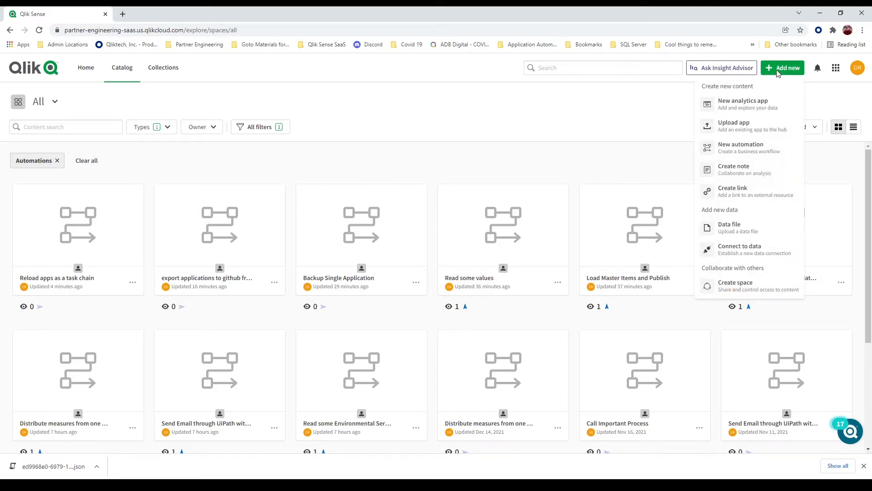
pyautogui.click(733, 150)
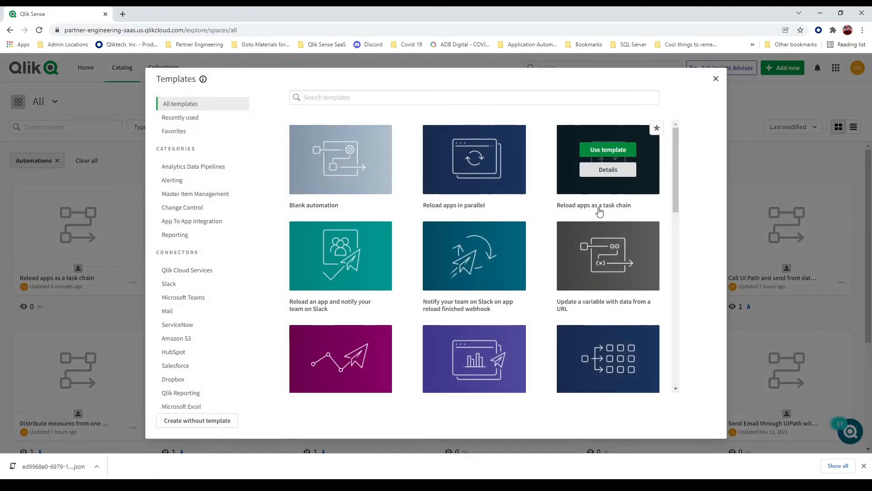
pyautogui.click(195, 326)
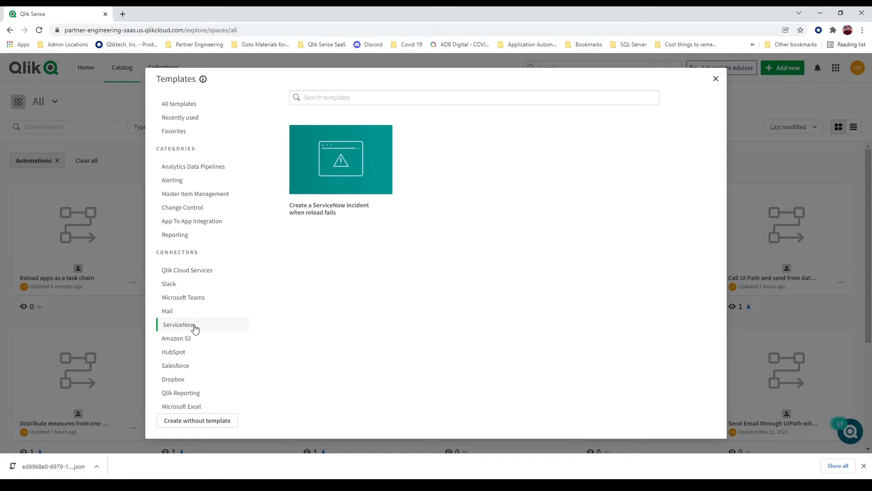
pyautogui.moveTo(347, 217)
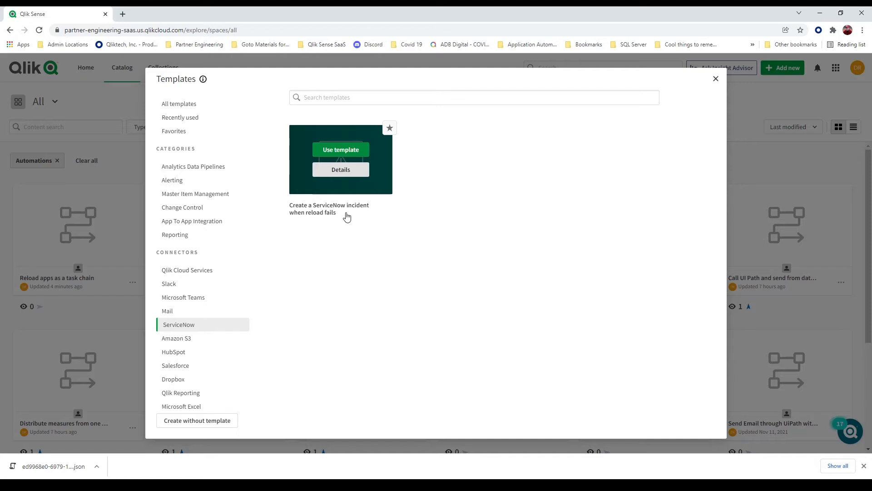
pyautogui.click(349, 174)
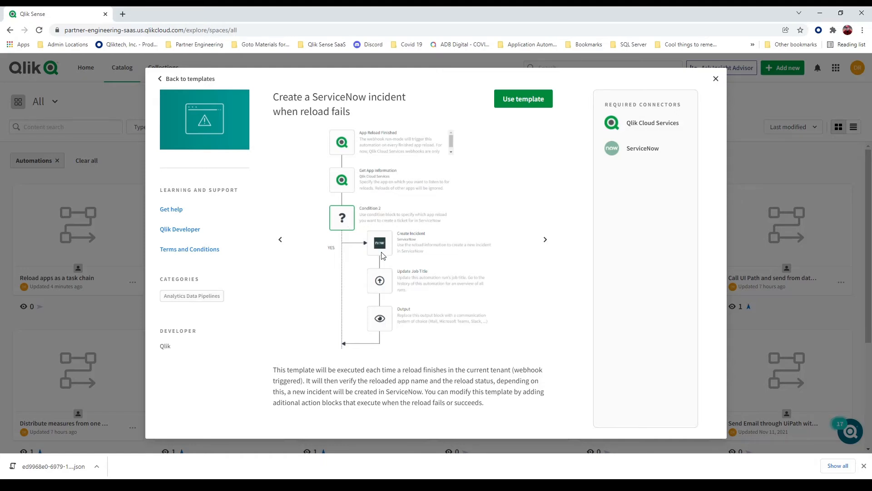
pyautogui.click(523, 99)
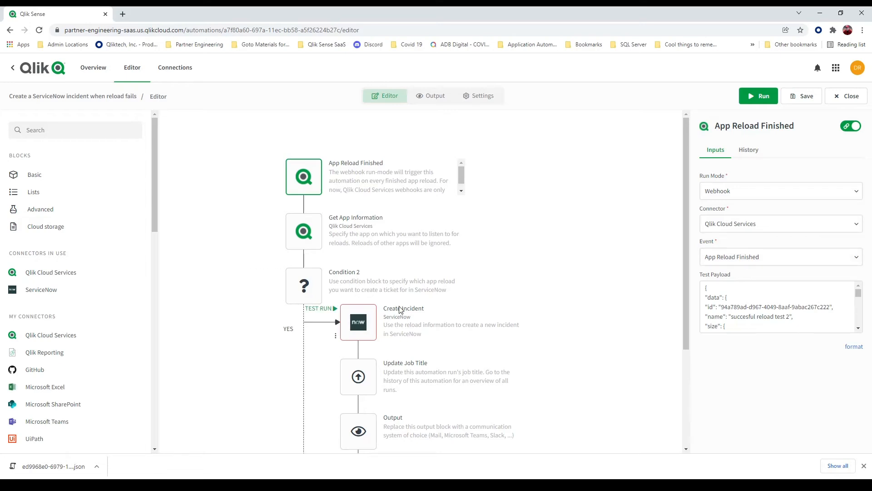
# Review the Create Incident block's inputs and its ServiceNow connection settings
pyautogui.click(368, 328)
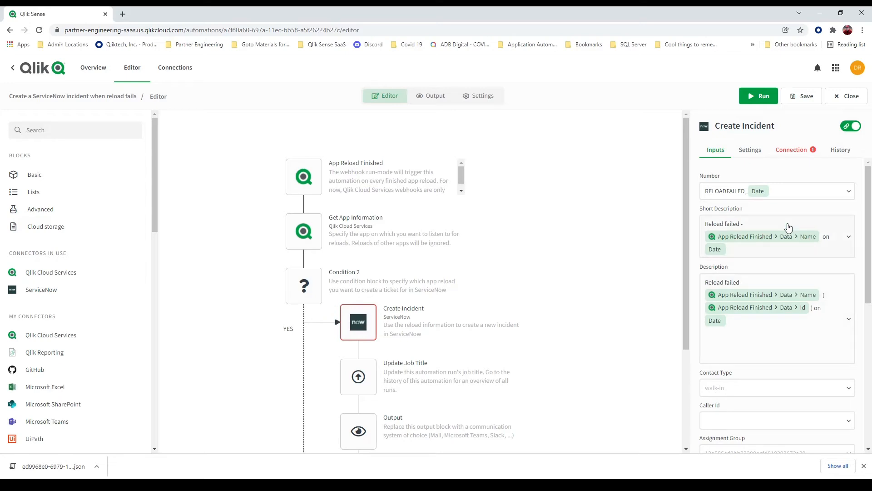
pyautogui.click(790, 151)
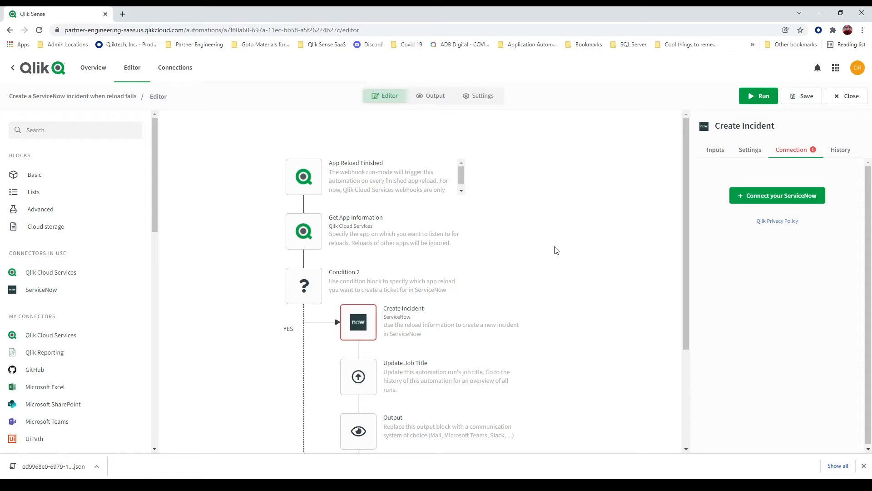
pyautogui.moveTo(375, 329)
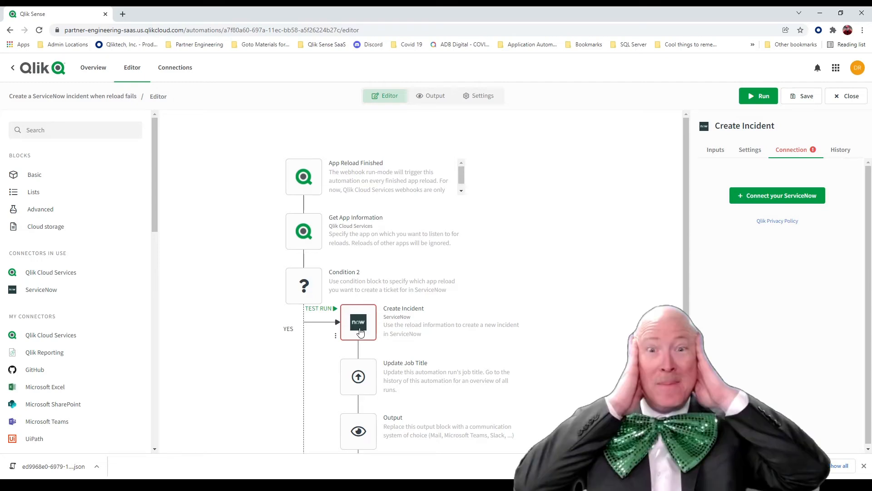
# Browse the other connectors available for automation blocks, including Jira and Mail
pyautogui.scroll(-3, 148, 237)
pyautogui.scroll(-4, 148, 240)
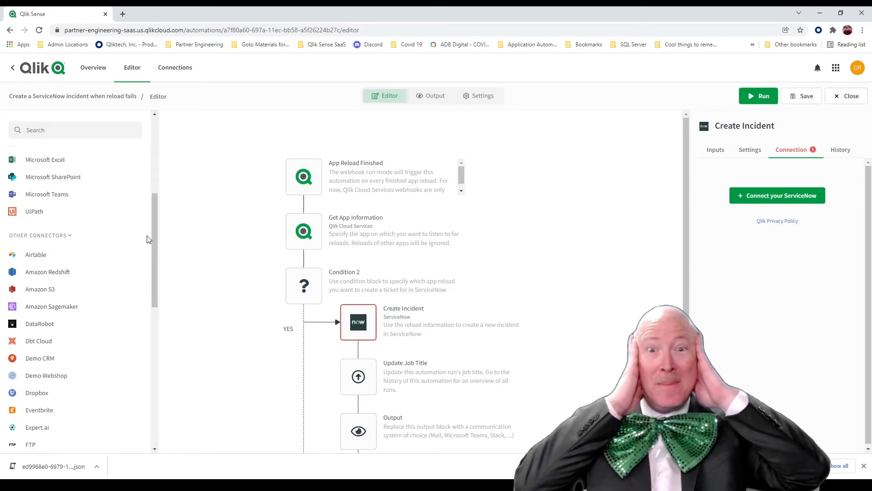
pyautogui.scroll(-2, 148, 240)
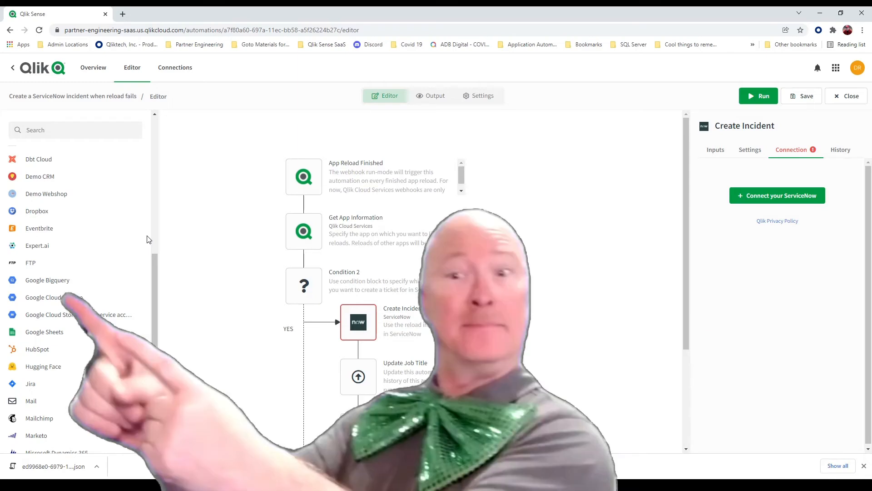
pyautogui.scroll(-2, 147, 239)
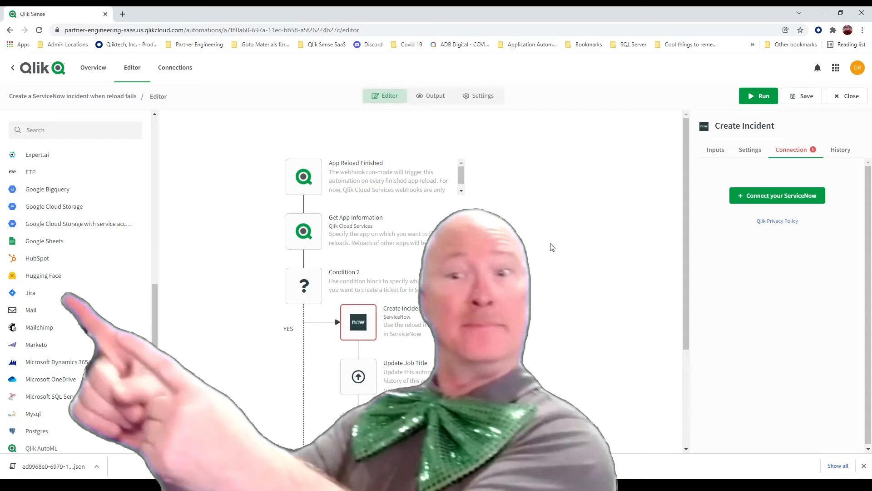
pyautogui.moveTo(346, 333)
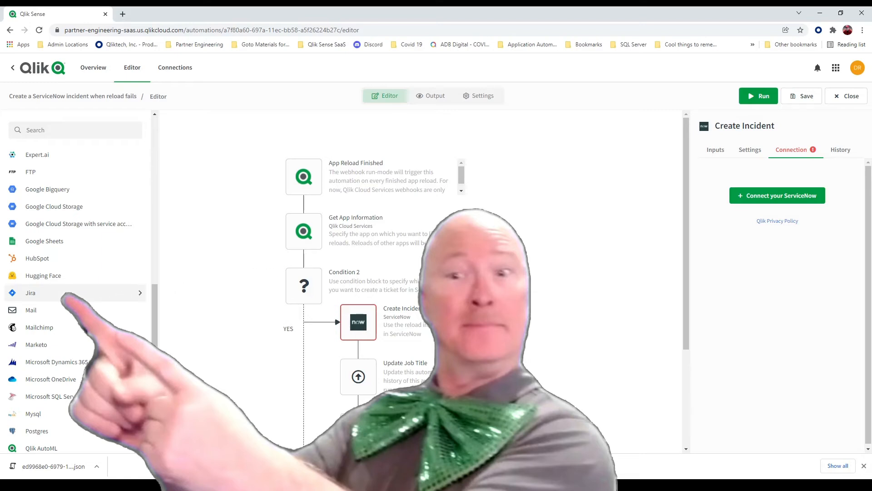
# Return to the automations catalog, start a new automation and view the Microsoft Teams templates
pyautogui.click(14, 68)
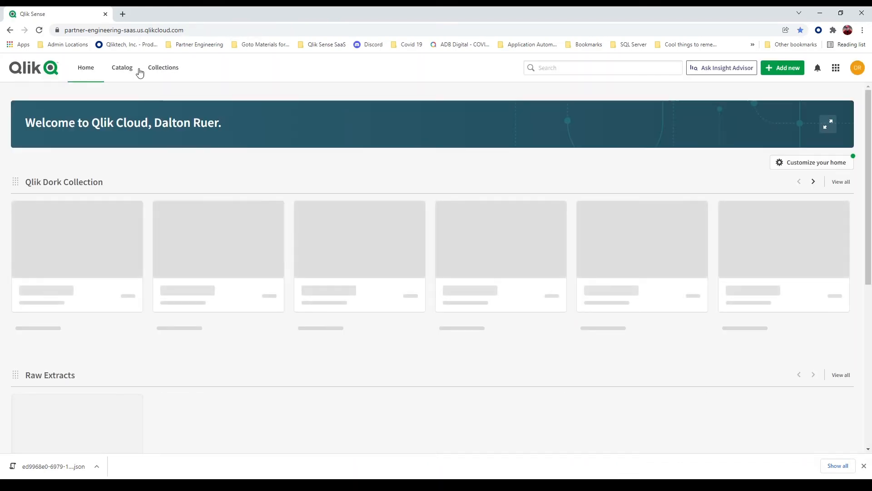
pyautogui.click(123, 69)
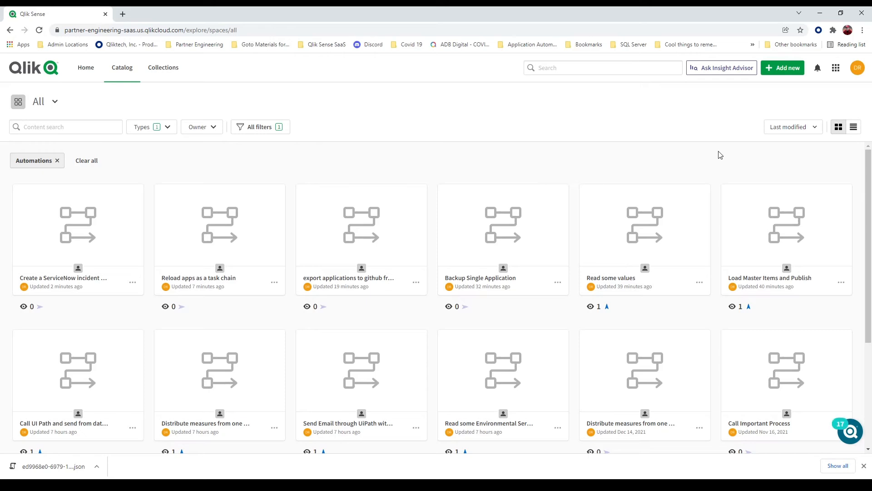
pyautogui.click(783, 72)
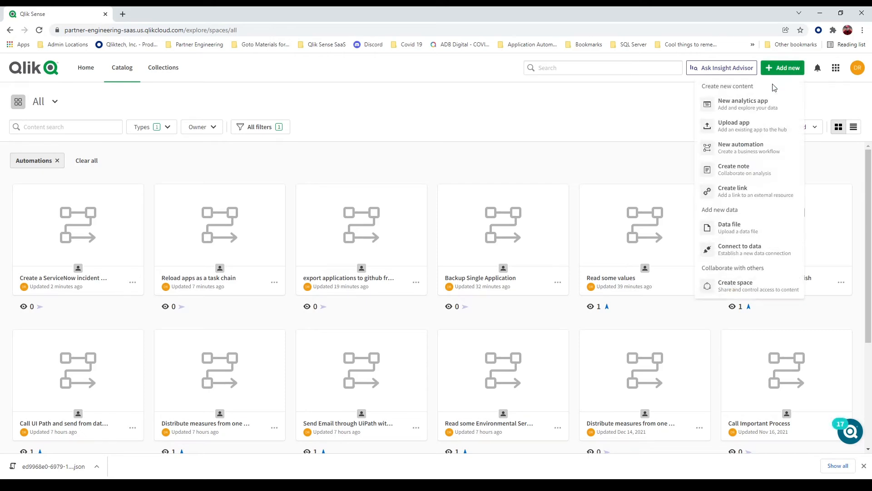
pyautogui.click(742, 149)
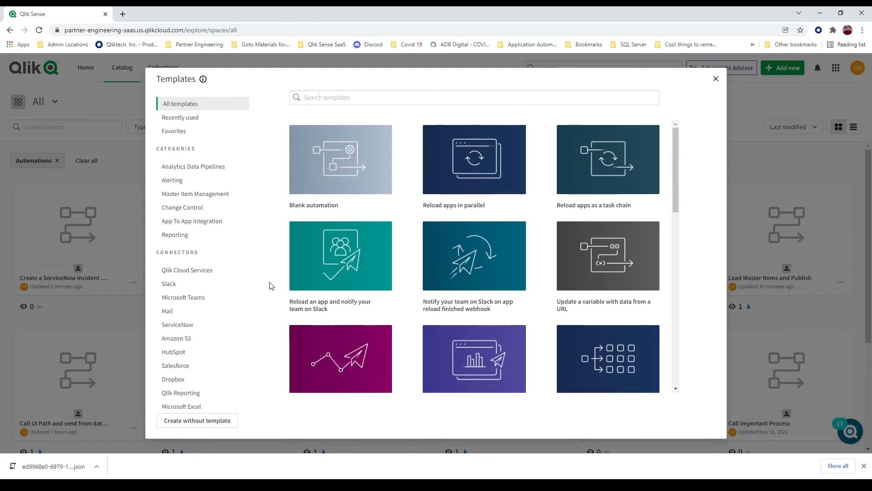
pyautogui.click(229, 298)
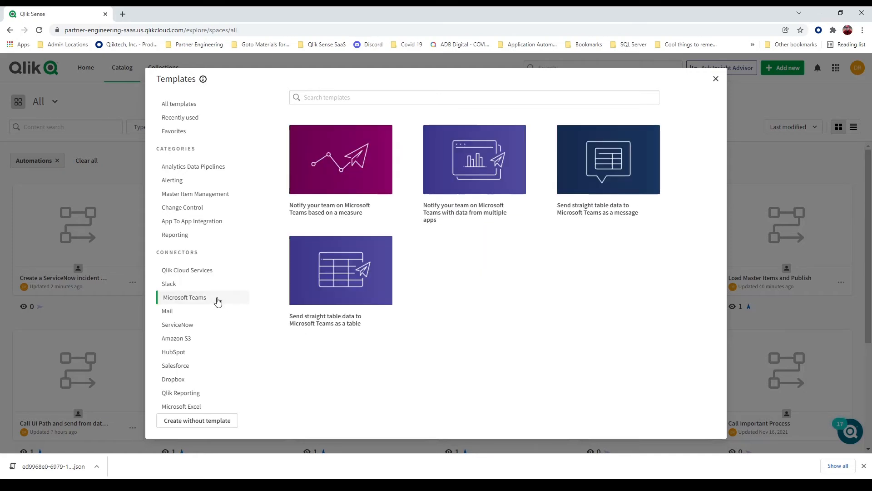
pyautogui.moveTo(357, 214)
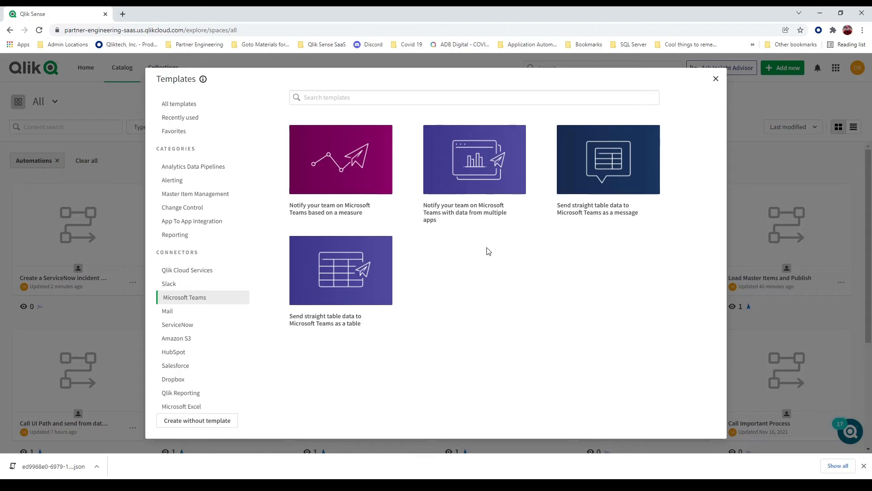
# Browse all templates and create an automation from "Distribute measures from one app to all apps in a space"
pyautogui.click(195, 106)
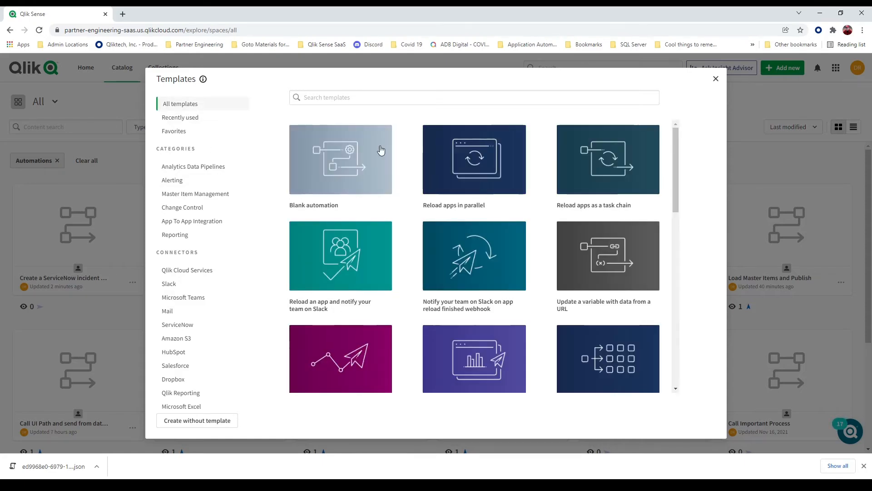
pyautogui.moveTo(614, 233)
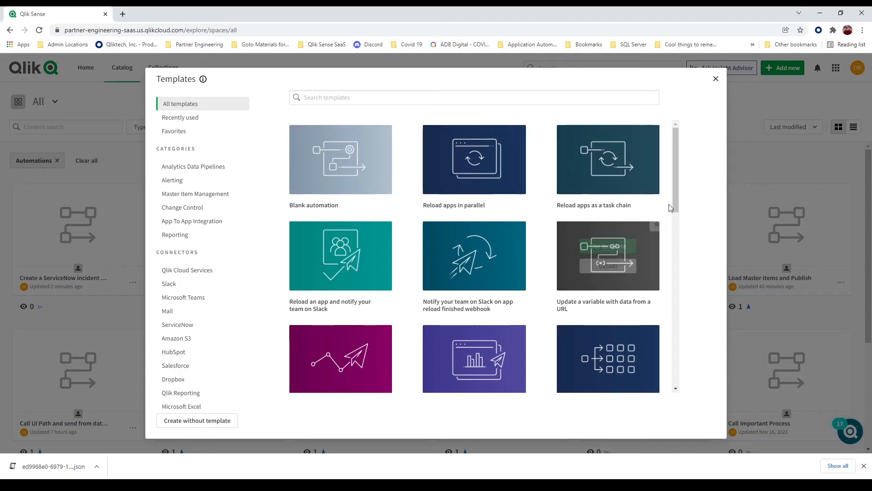
pyautogui.scroll(-1, 677, 191)
pyautogui.scroll(-2, 680, 207)
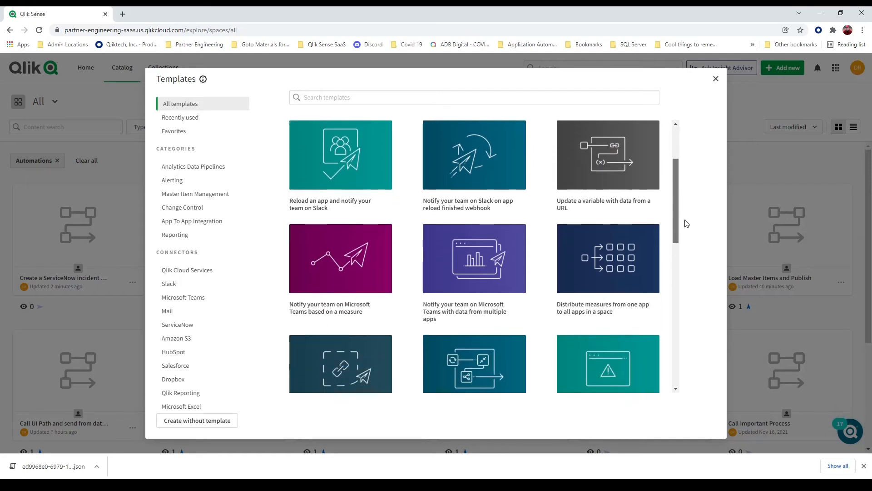
pyautogui.scroll(-1, 687, 241)
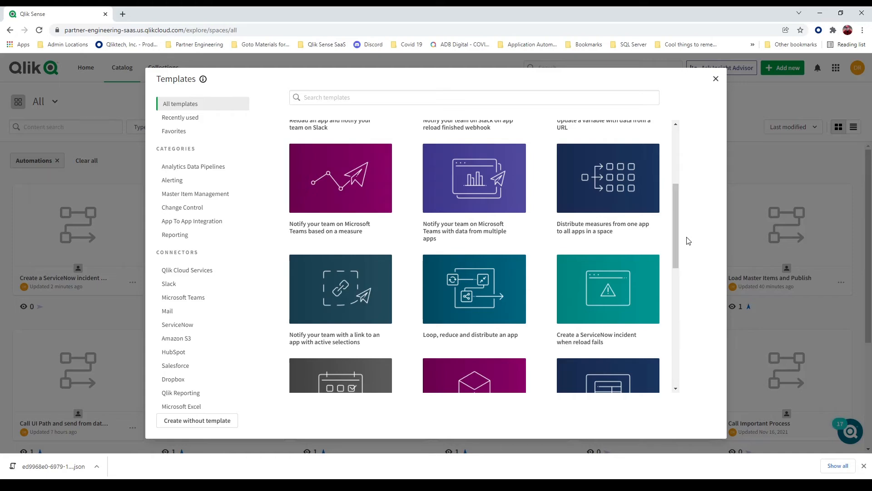
pyautogui.moveTo(644, 241)
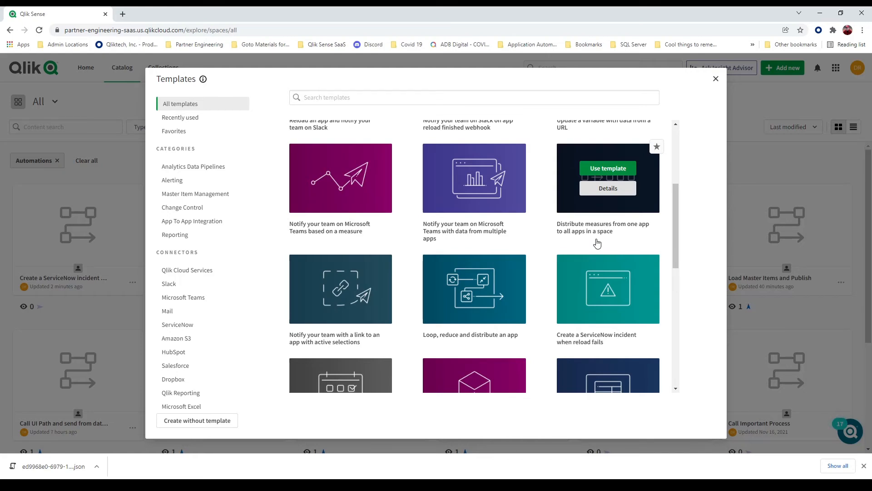
pyautogui.click(620, 172)
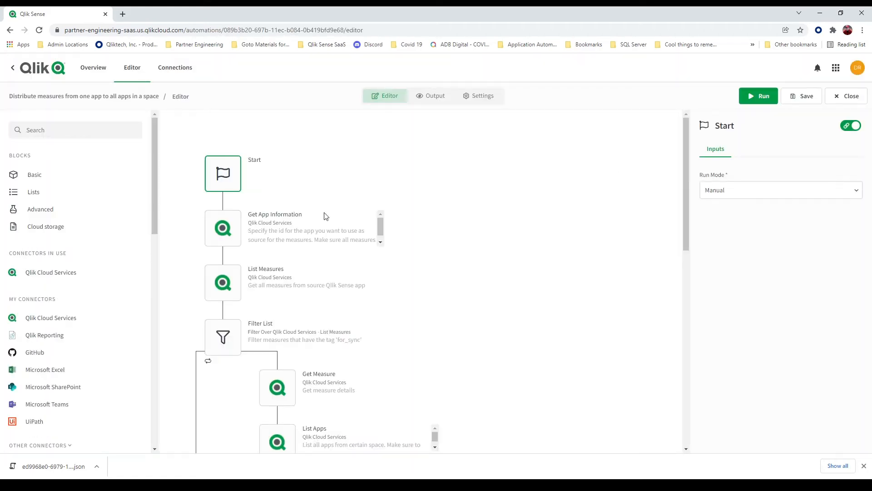
# Look up the source app for the Get App Information block and set its App Id to the SAP Propensity to Pay ML app
pyautogui.click(230, 239)
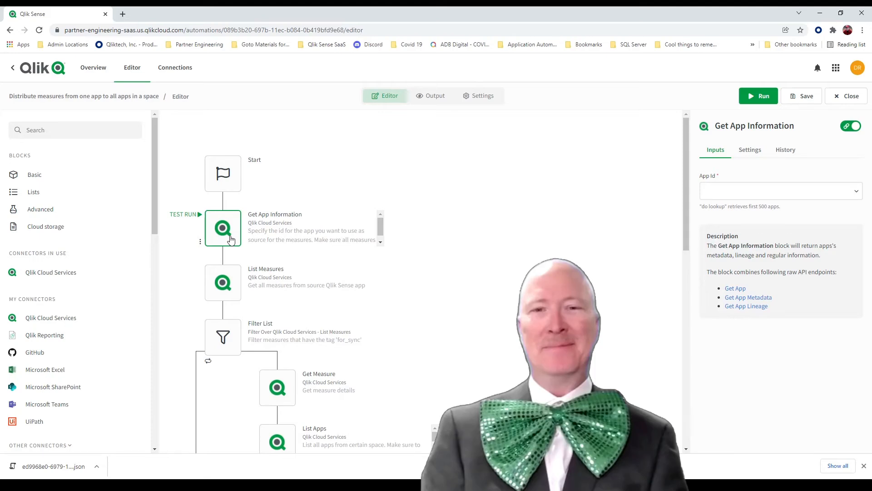
pyautogui.click(841, 192)
pyautogui.click(762, 213)
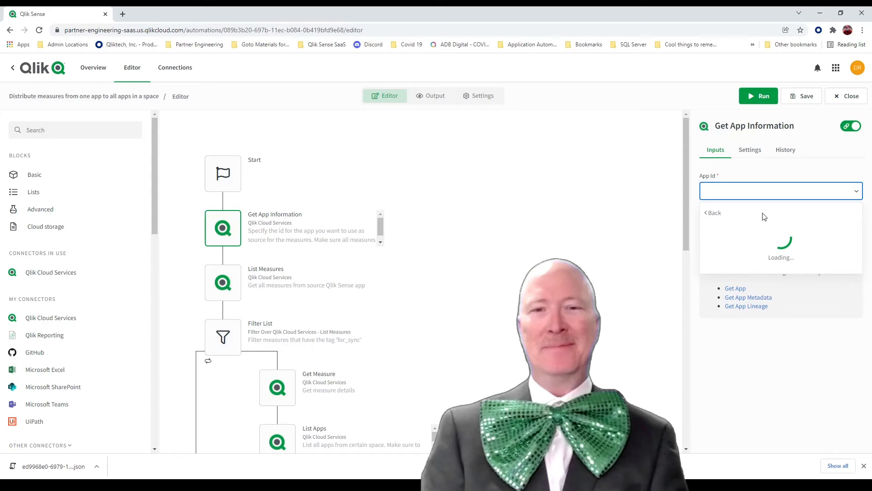
pyautogui.scroll(-5, 757, 272)
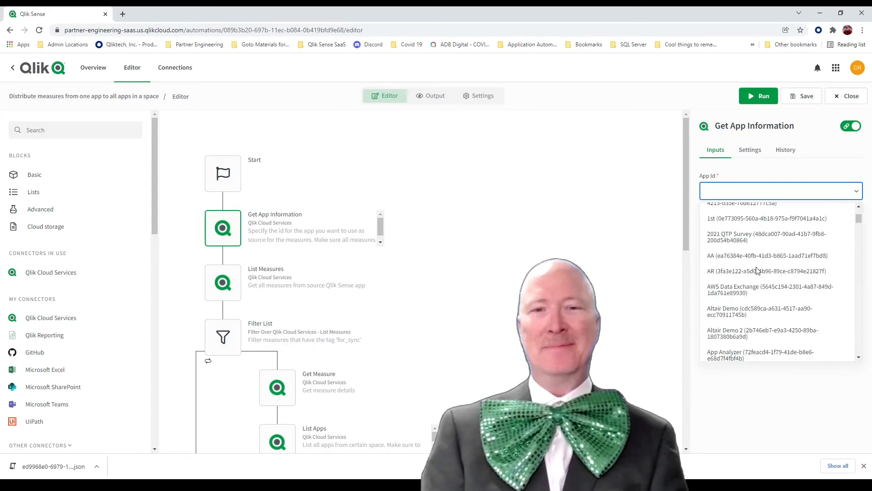
pyautogui.scroll(-3, 757, 271)
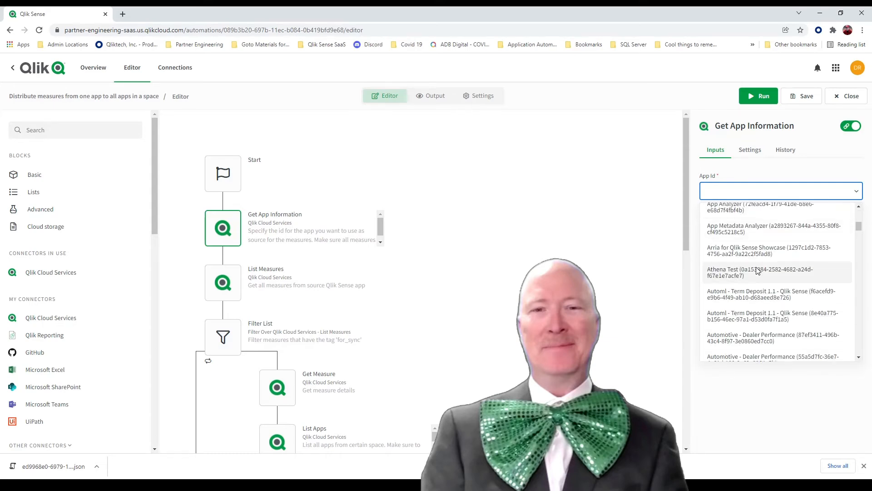
pyautogui.scroll(-6, 758, 271)
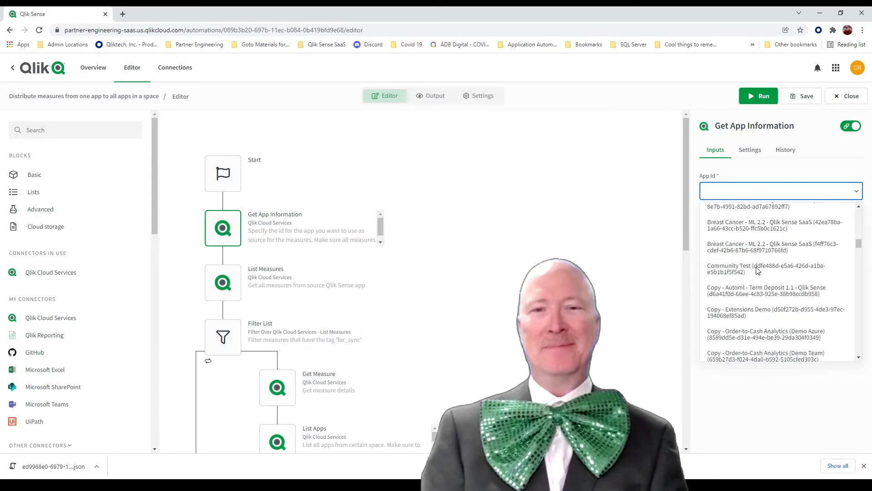
pyautogui.scroll(-2, 757, 271)
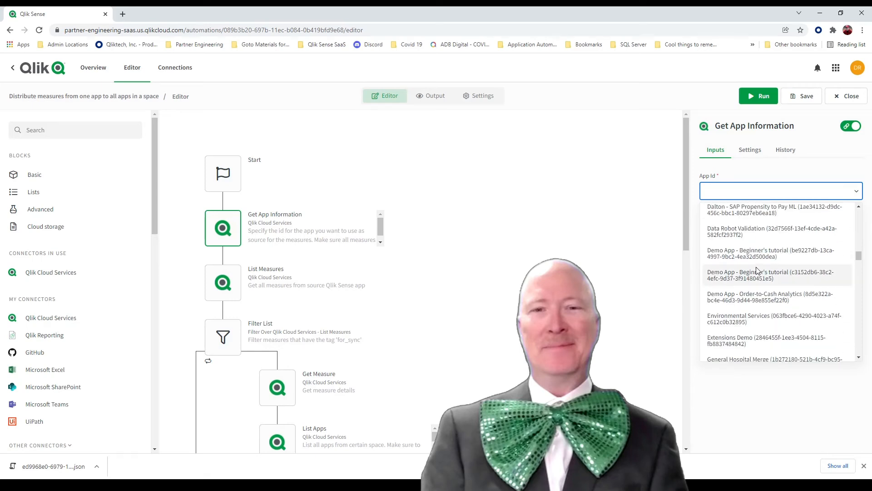
pyautogui.click(752, 214)
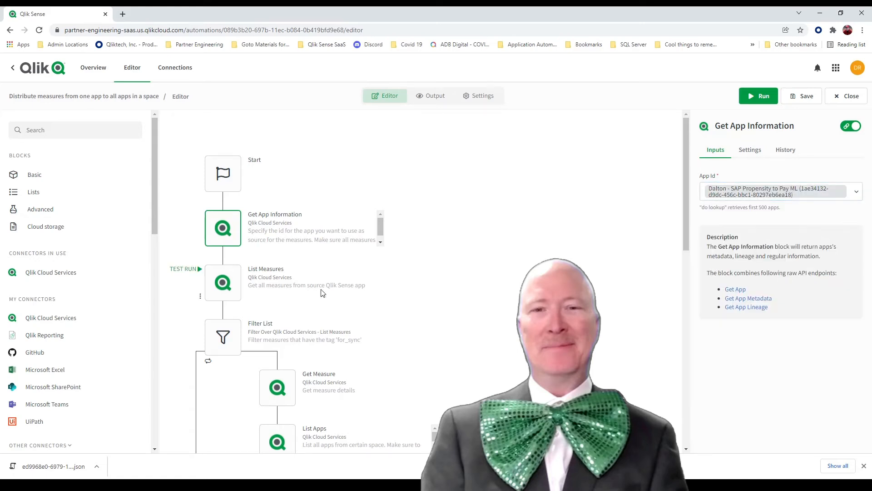
# Review the inputs of the List Measures, Filter List and Get Measure blocks, including the filter's tag condition
pyautogui.click(238, 291)
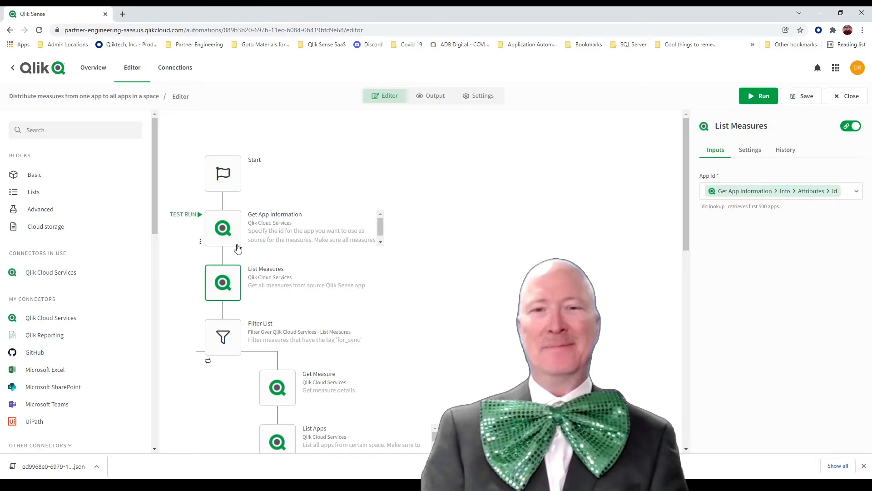
pyautogui.scroll(-2, 237, 249)
pyautogui.click(233, 262)
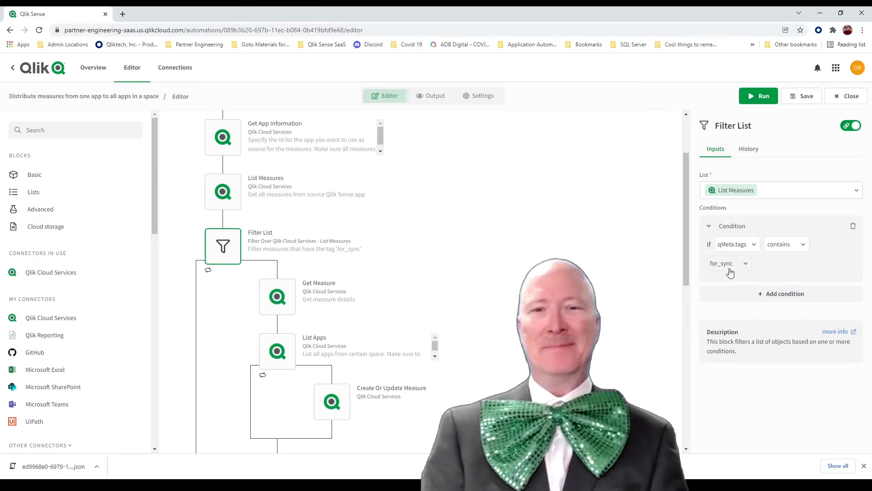
pyautogui.moveTo(230, 293)
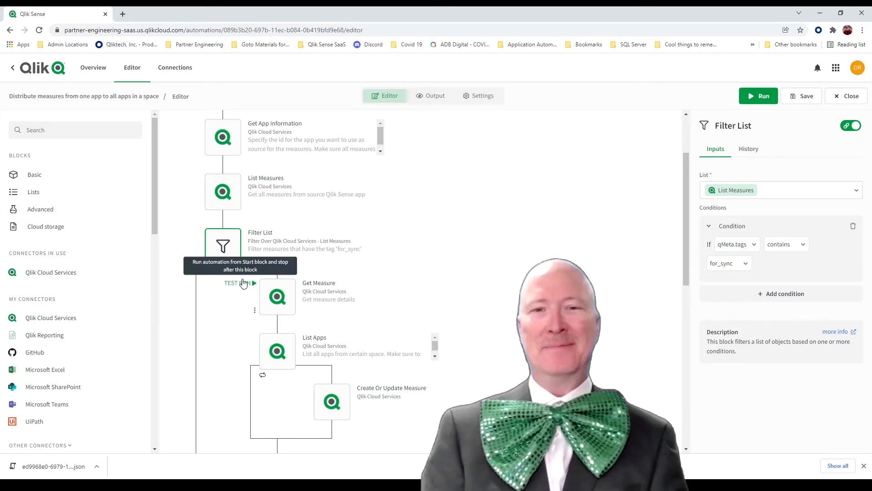
pyautogui.click(287, 297)
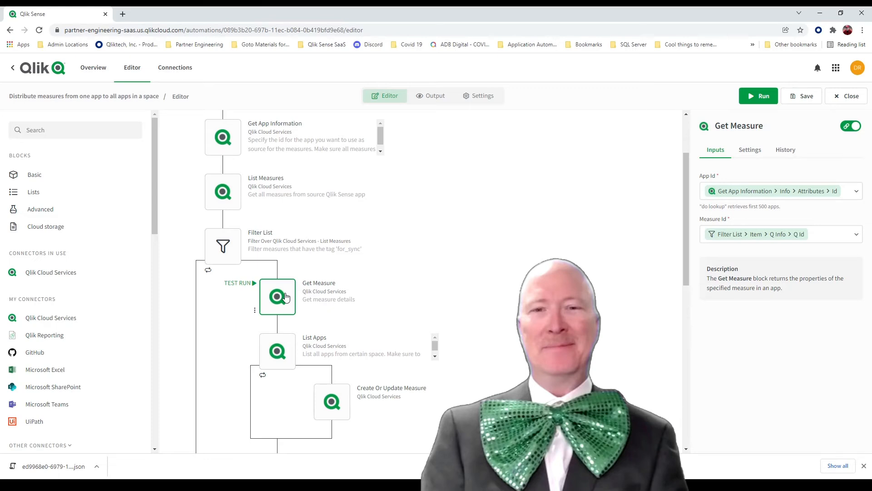
pyautogui.moveTo(243, 208)
pyautogui.moveTo(291, 295)
# Look up the available spaces for the first List Apps block and set its Space Id to Orders 2 Cash
pyautogui.scroll(-2, 291, 295)
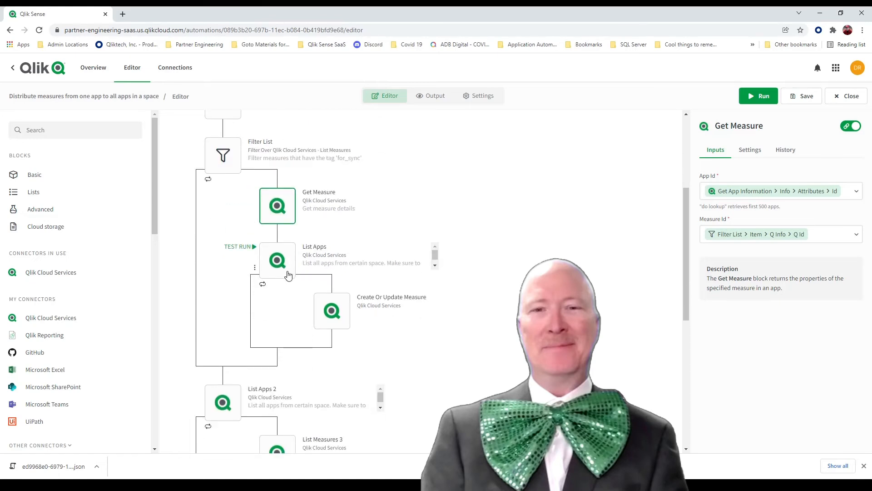
pyautogui.click(288, 275)
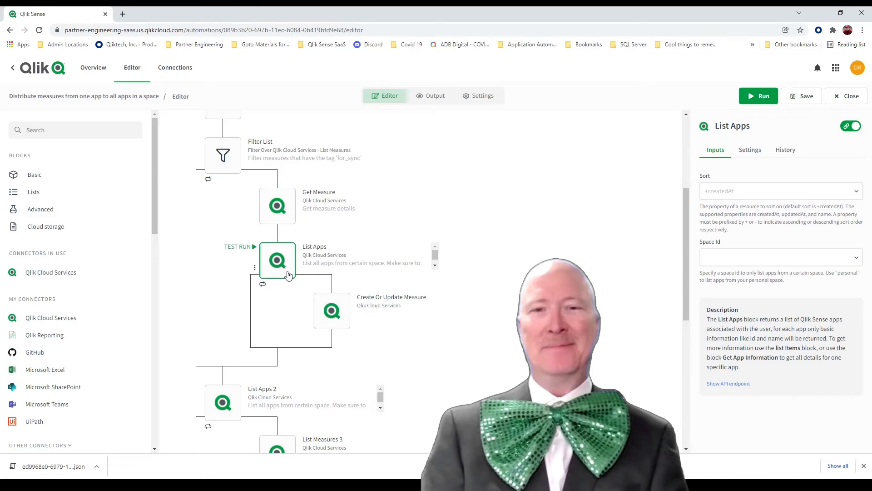
pyautogui.click(752, 263)
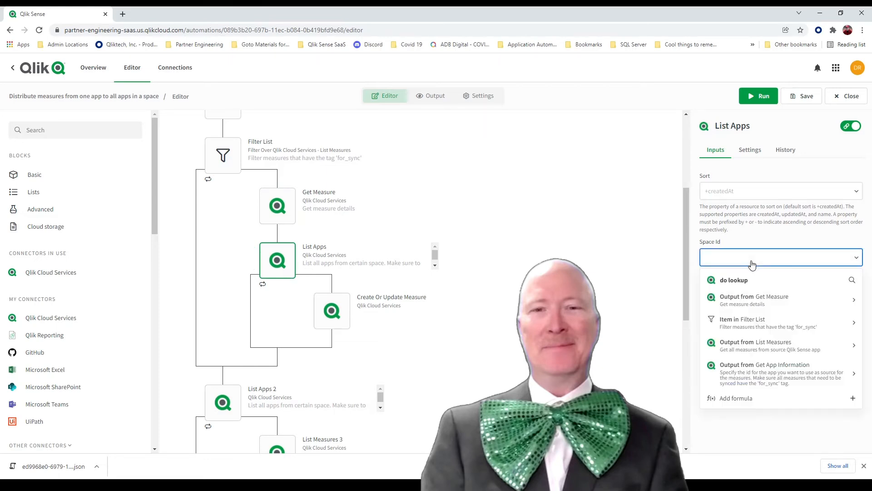
pyautogui.click(749, 280)
pyautogui.scroll(-10, 749, 288)
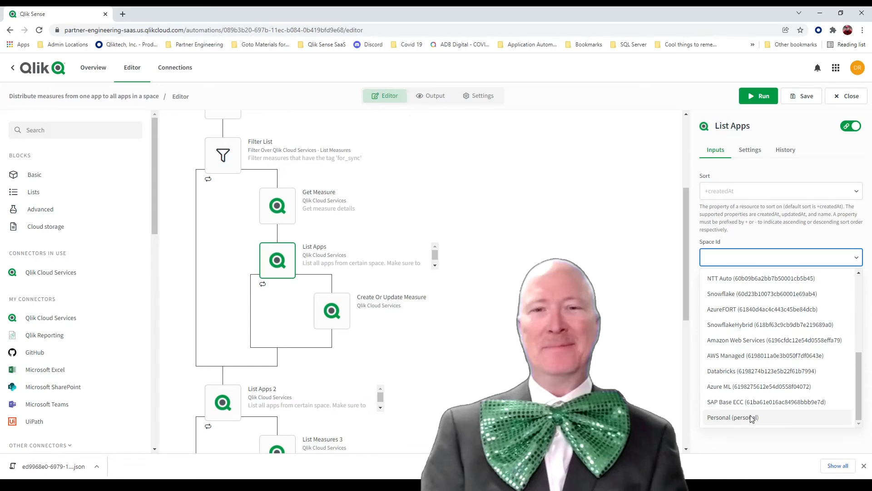
pyautogui.scroll(2, 751, 415)
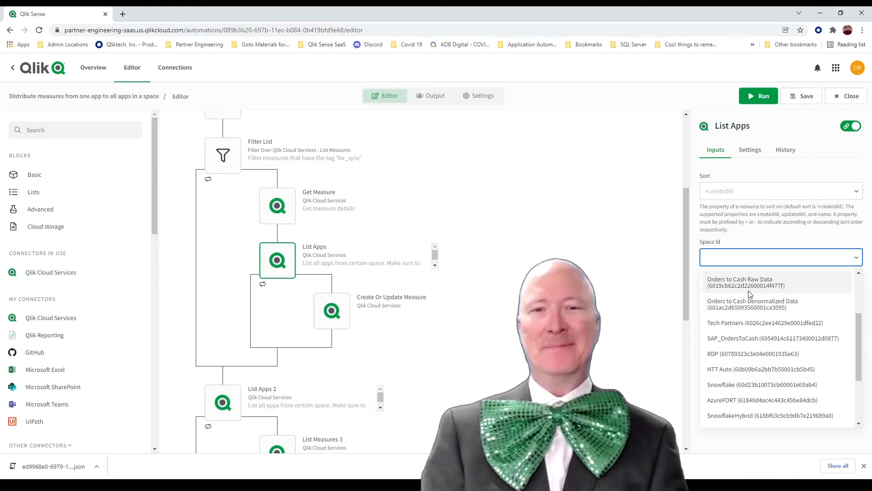
pyautogui.scroll(2, 750, 294)
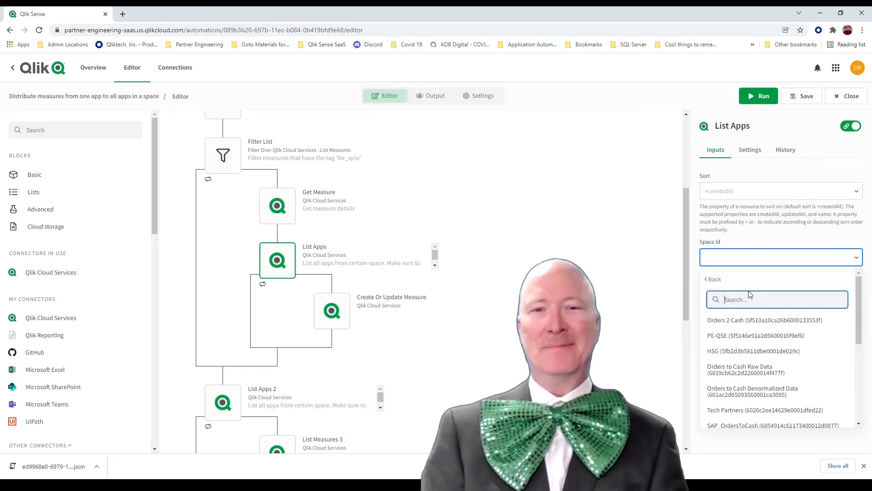
pyautogui.click(756, 321)
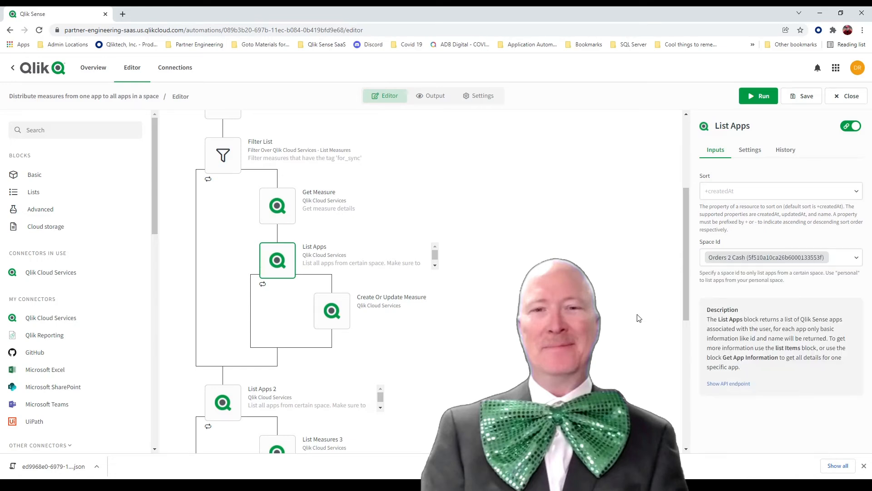
# Review the Create Or Update Measure block's inputs, from the App Id down to the tags and create option
pyautogui.scroll(2, 352, 246)
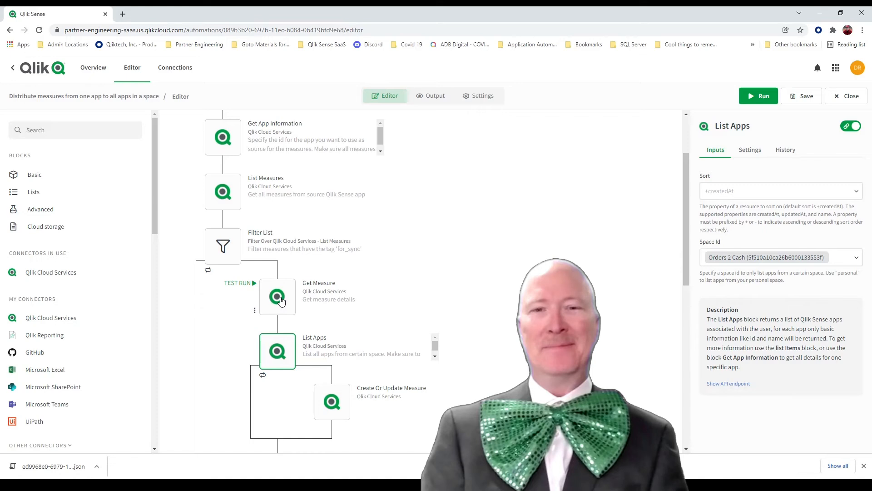
pyautogui.click(335, 398)
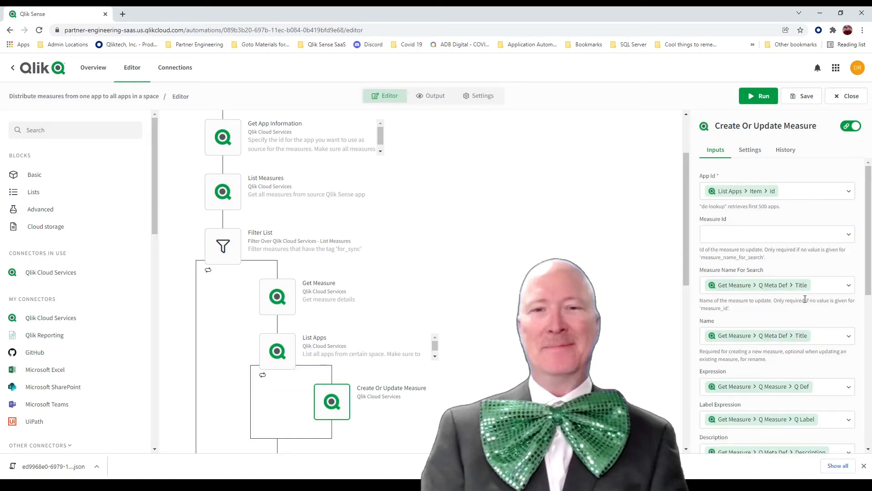
pyautogui.scroll(-2, 839, 295)
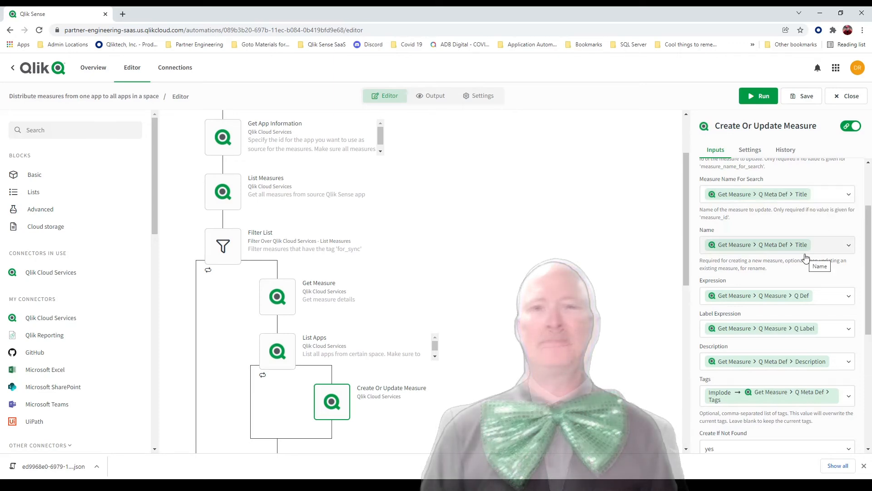
# Examine the automation's whole block flow, from Start through the measure update loop to the Delete Measure block
pyautogui.scroll(-1, 423, 281)
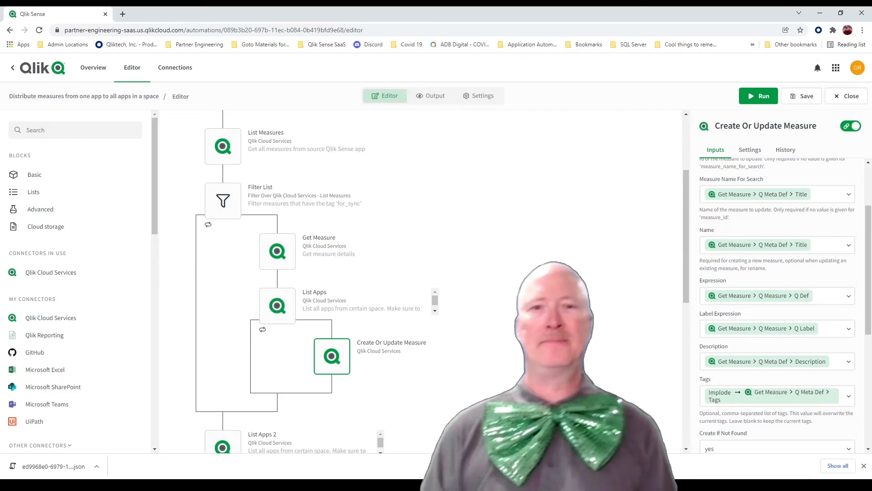
pyautogui.scroll(1, 420, 281)
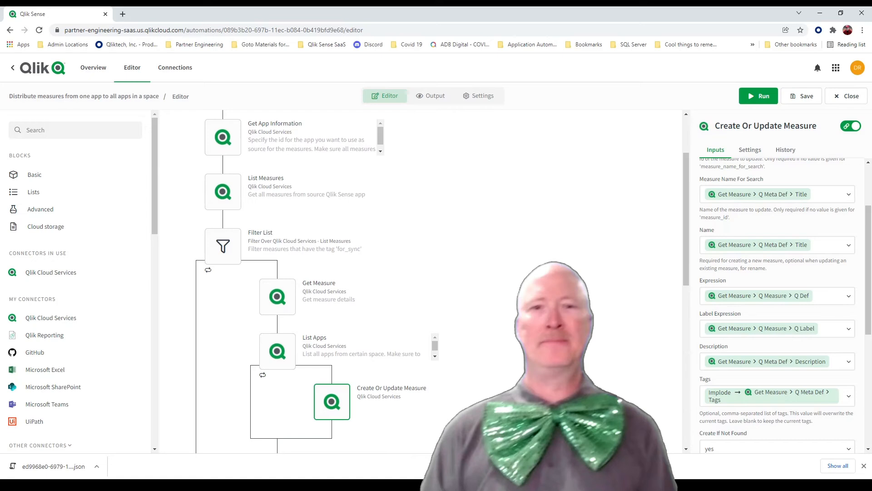
pyautogui.scroll(1, 420, 281)
pyautogui.moveTo(313, 246)
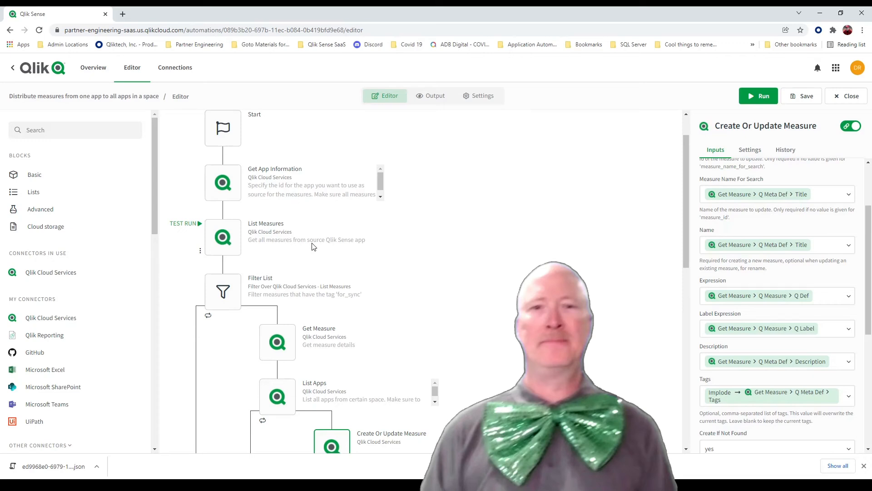
pyautogui.scroll(-10, 313, 246)
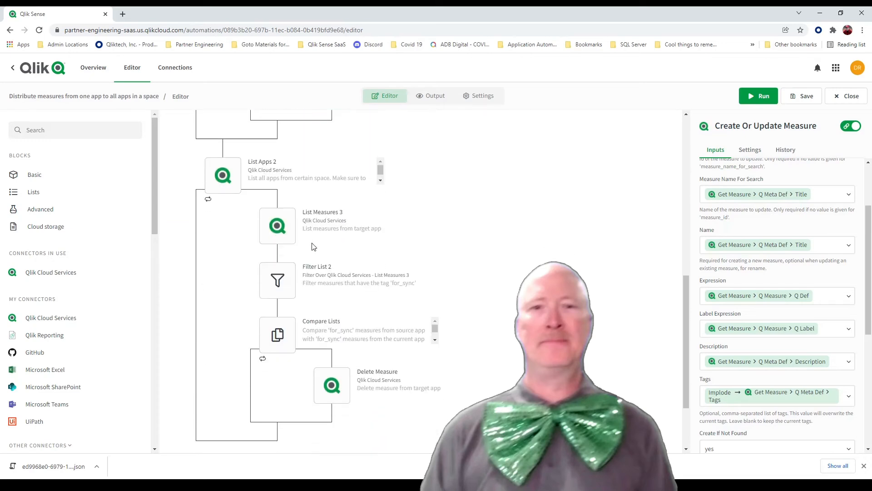
pyautogui.scroll(8, 312, 246)
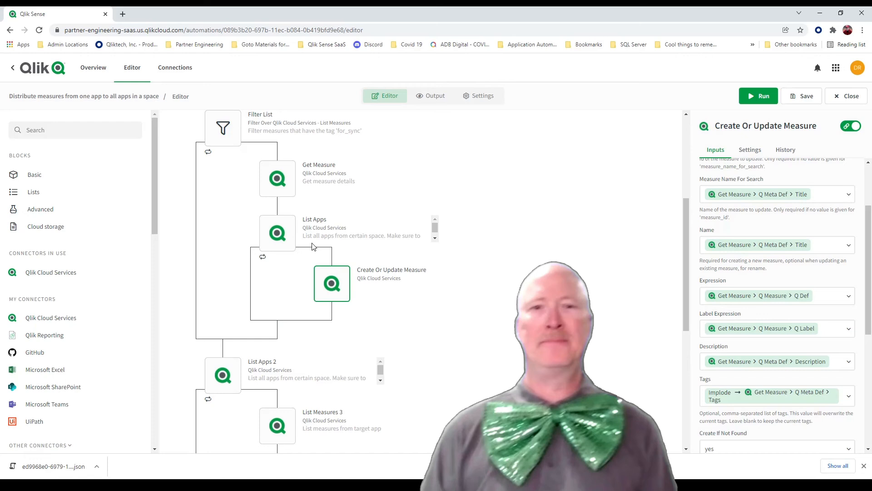
pyautogui.scroll(3, 312, 246)
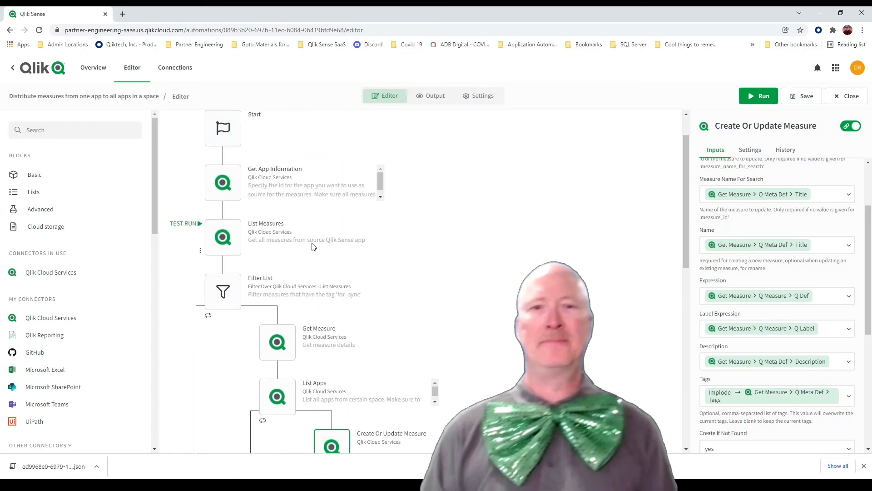
pyautogui.scroll(2, 497, 224)
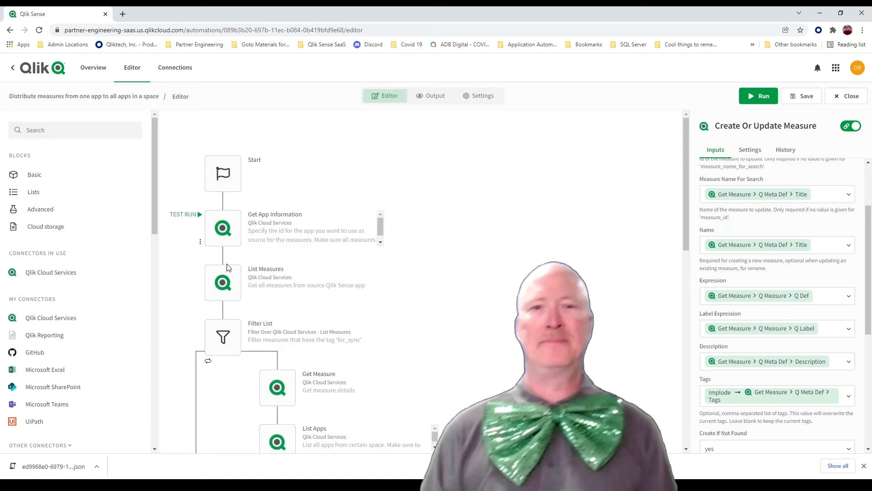
# Browse the blocks offered by the Qlik Cloud Services connector, down to the List Dimensions block
pyautogui.click(56, 272)
pyautogui.scroll(-7, 56, 272)
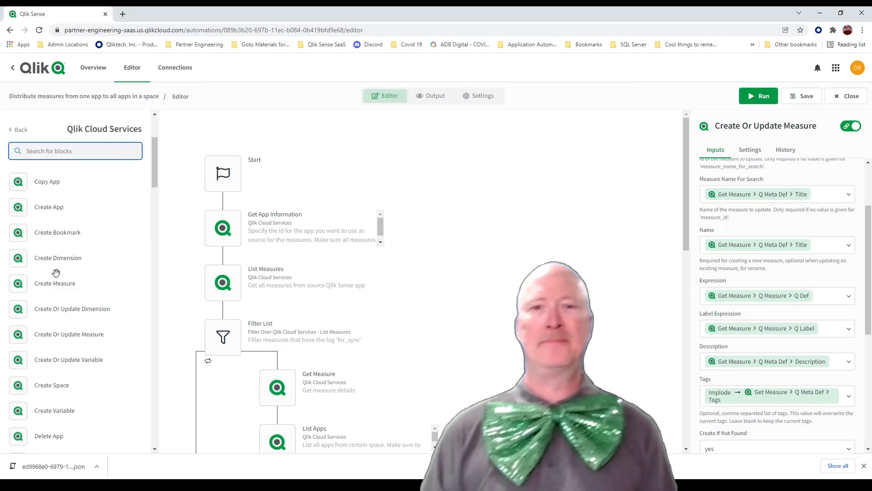
pyautogui.scroll(-11, 56, 272)
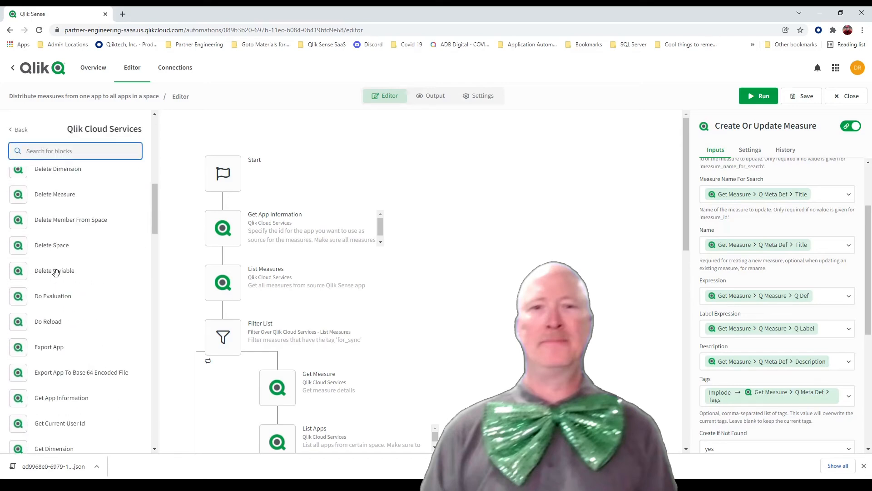
pyautogui.scroll(-9, 56, 272)
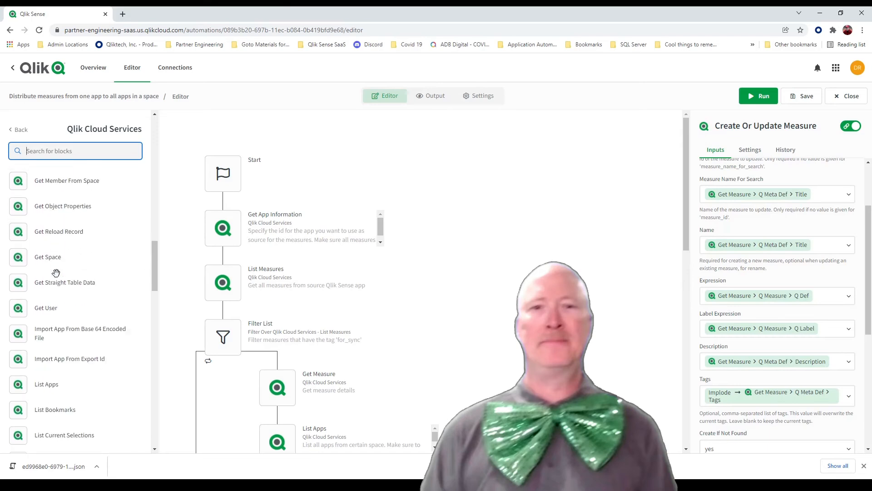
pyautogui.click(57, 315)
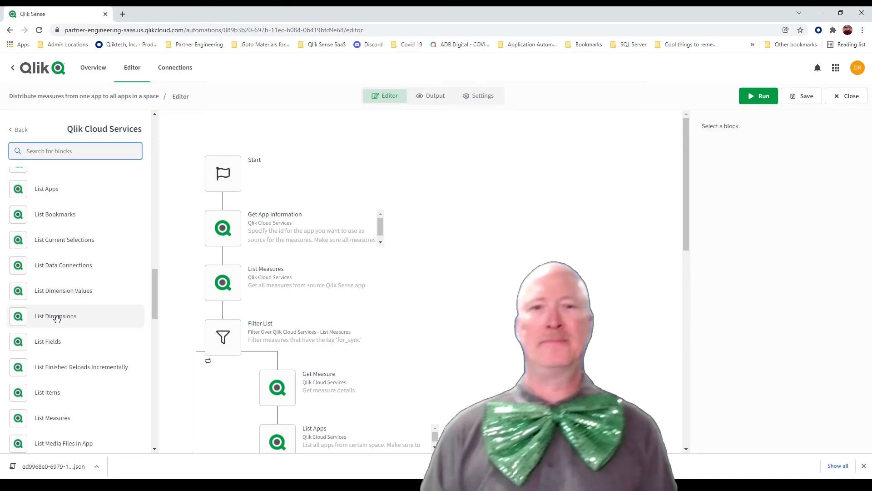
# Inspect the cleanup loop at the end of the automation, from List Apps 2 through Compare Lists to Delete Measure
pyautogui.scroll(-10, 450, 235)
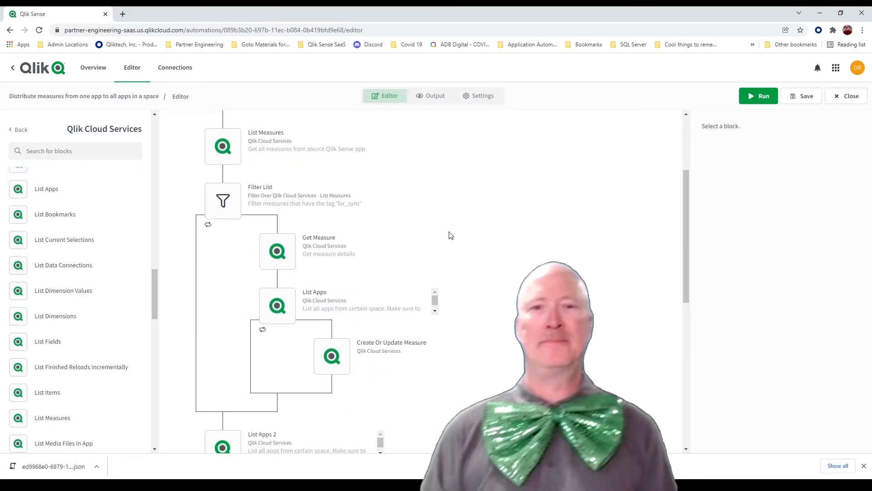
pyautogui.moveTo(240, 177)
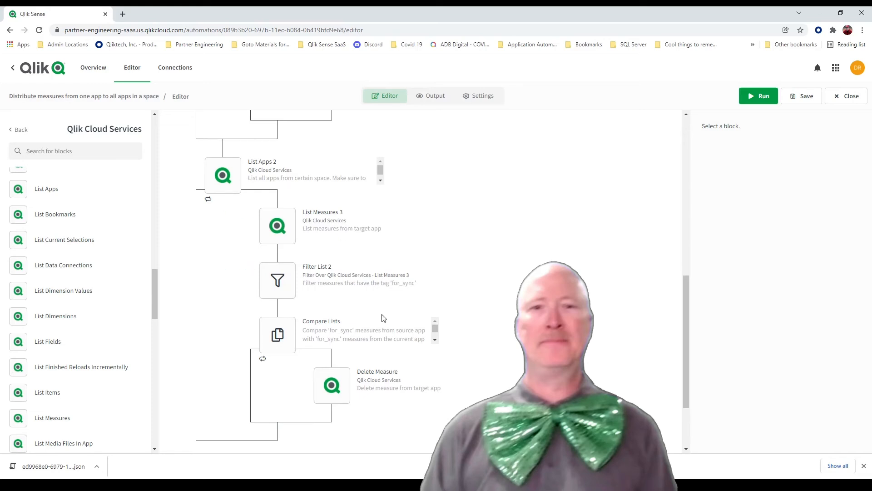
pyautogui.scroll(-1, 327, 379)
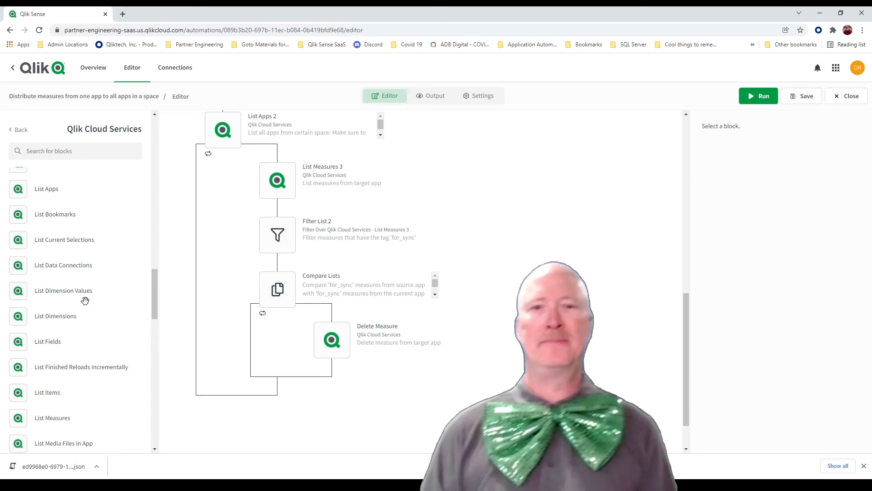
# Add a List Dimensions block to the end of the automation, after the List Apps 2 loop
pyautogui.moveTo(19, 317); pyautogui.dragTo(212, 410)
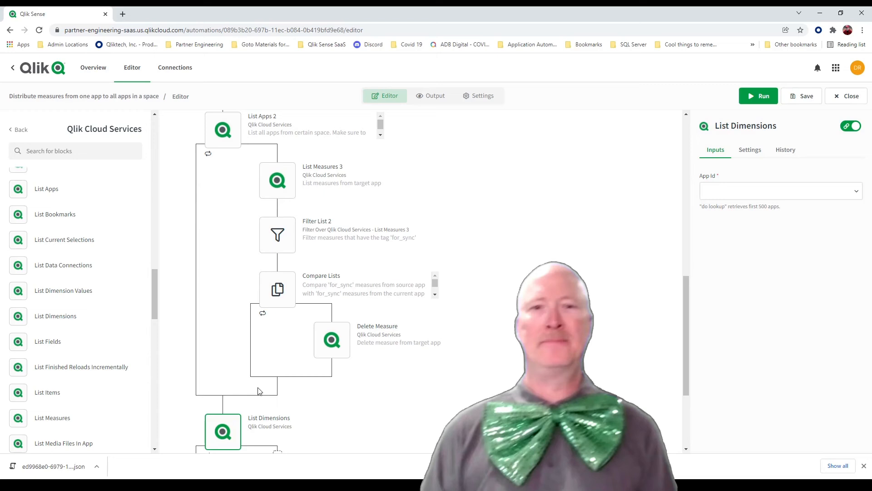
# Review the measure blocks from Start down to List Dimensions, comparing them with the connector's available Get blocks
pyautogui.scroll(10, 258, 391)
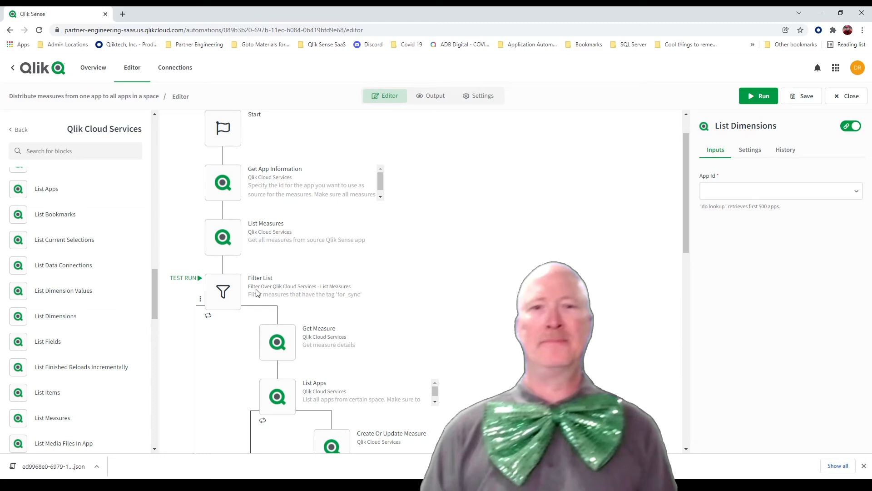
pyautogui.scroll(-2, 257, 293)
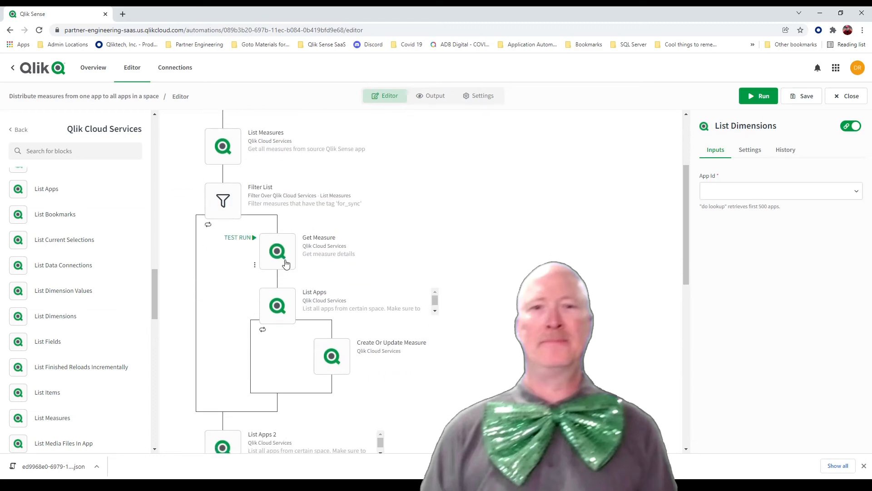
pyautogui.scroll(2, 102, 289)
pyautogui.scroll(2, 102, 288)
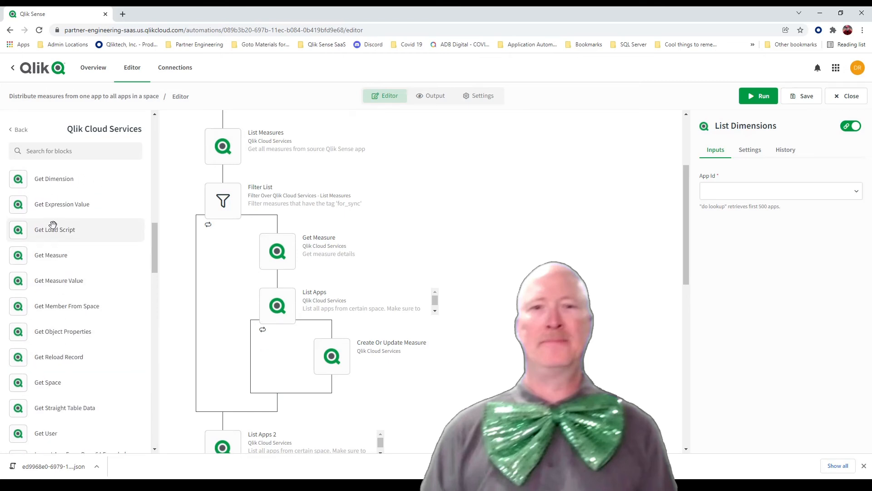
pyautogui.scroll(2, 53, 228)
pyautogui.moveTo(298, 301)
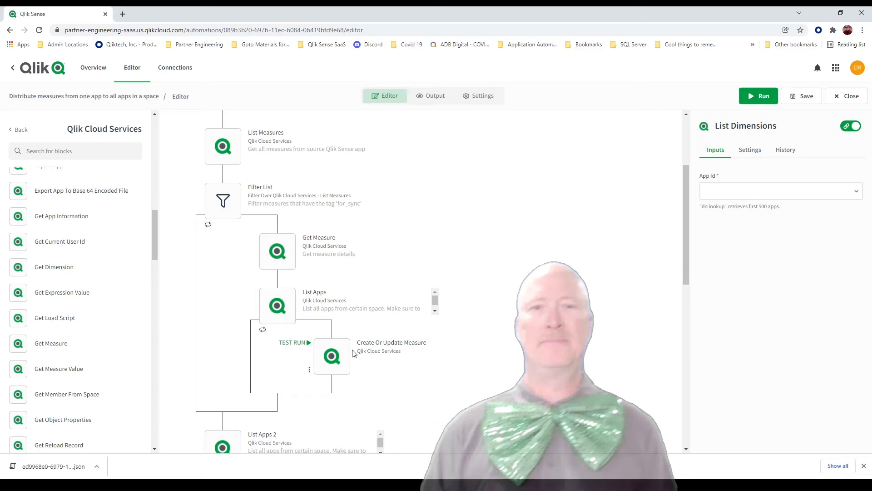
pyautogui.scroll(-4, 526, 304)
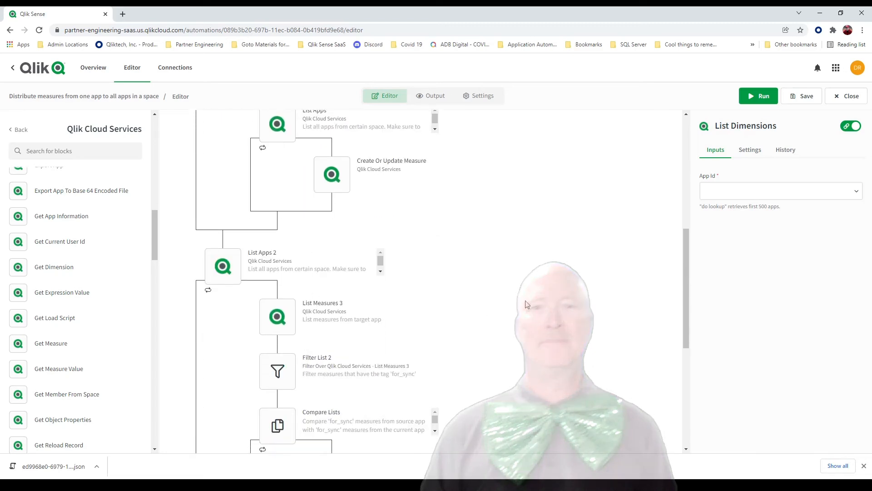
pyautogui.scroll(-4, 526, 304)
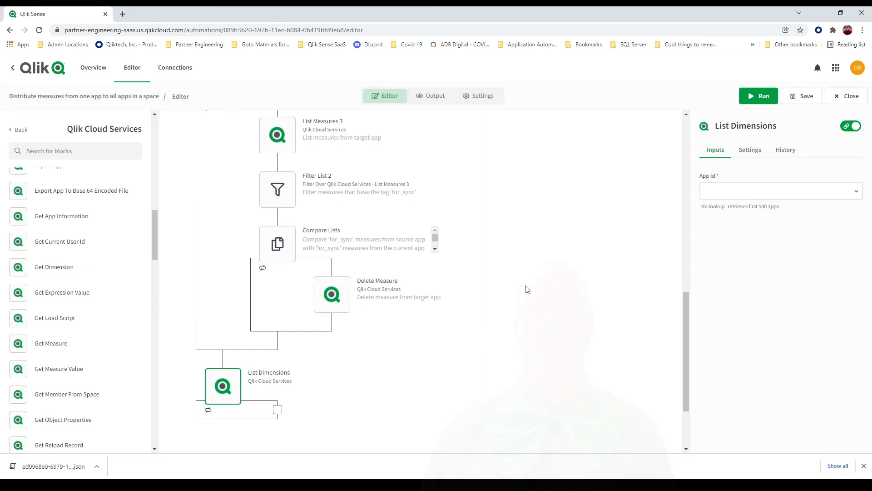
pyautogui.rightClick(526, 288)
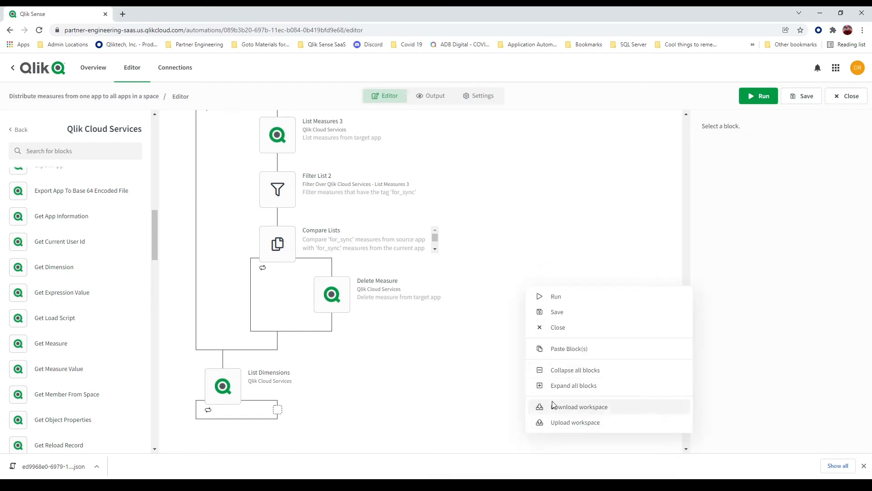
pyautogui.click(520, 220)
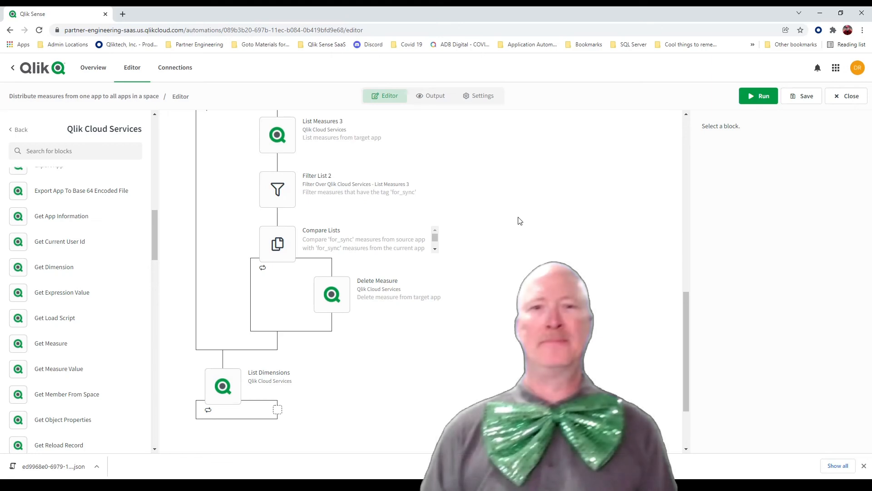
# Add a List Variables block from the Qlik Cloud Services connector below the List Dimensions block
pyautogui.scroll(-6, 108, 294)
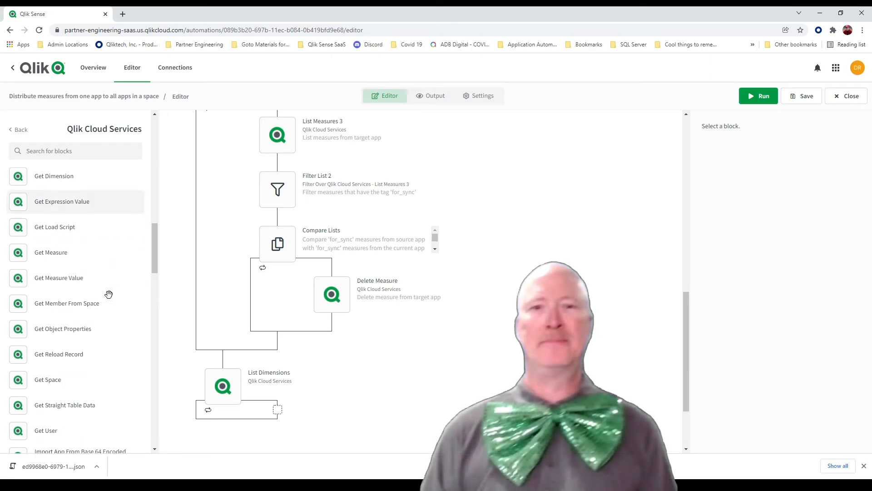
pyautogui.scroll(1, 109, 295)
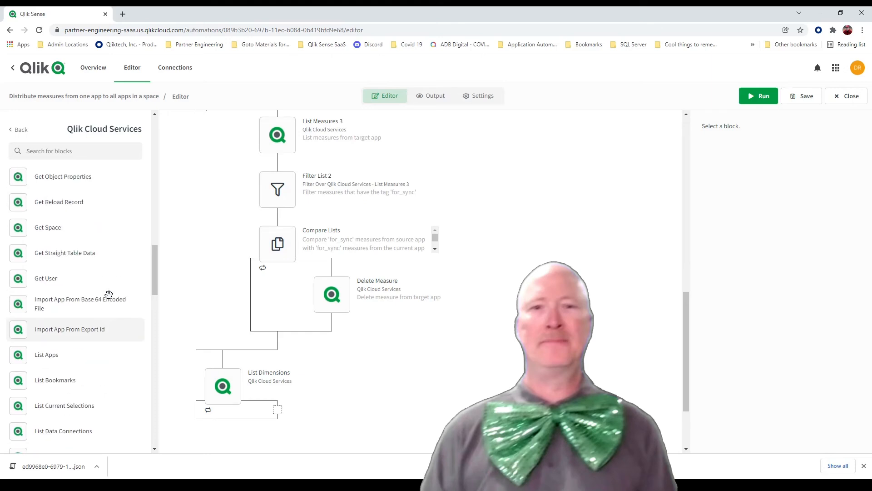
pyautogui.scroll(2, 109, 294)
pyautogui.scroll(-5, 108, 294)
pyautogui.scroll(-6, 109, 294)
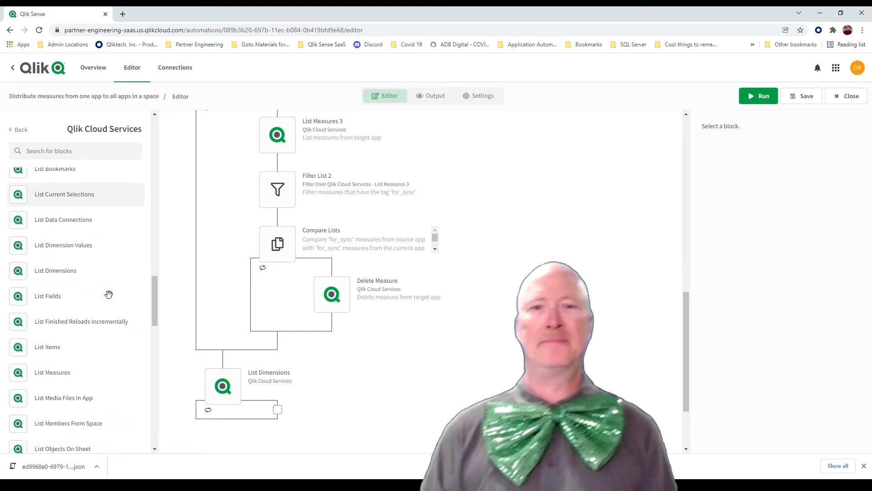
pyautogui.scroll(-3, 109, 291)
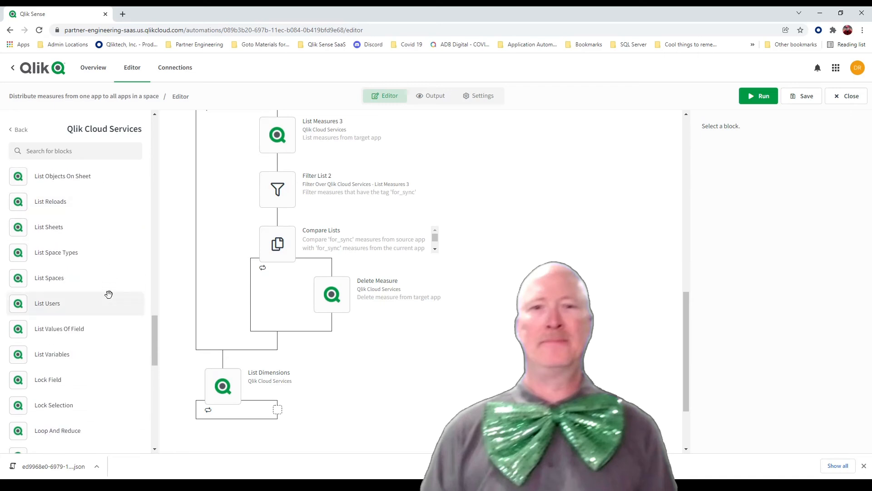
pyautogui.moveTo(58, 309); pyautogui.dragTo(228, 437)
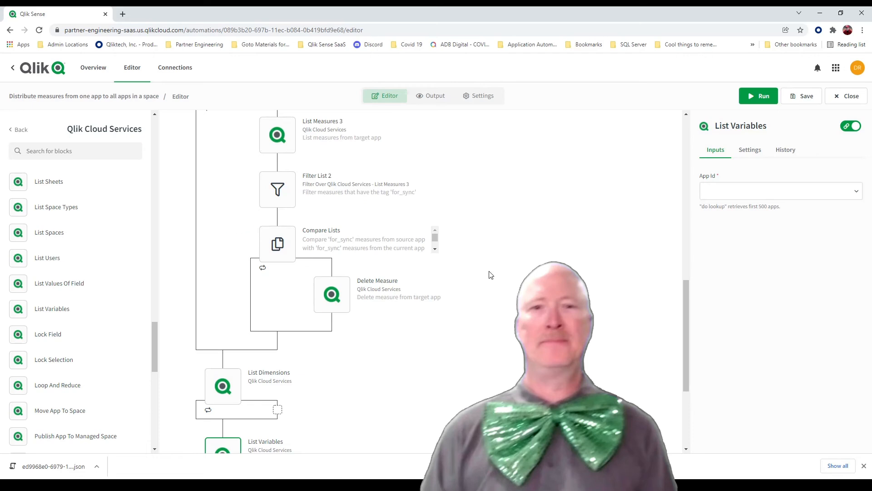
pyautogui.scroll(-3, 490, 274)
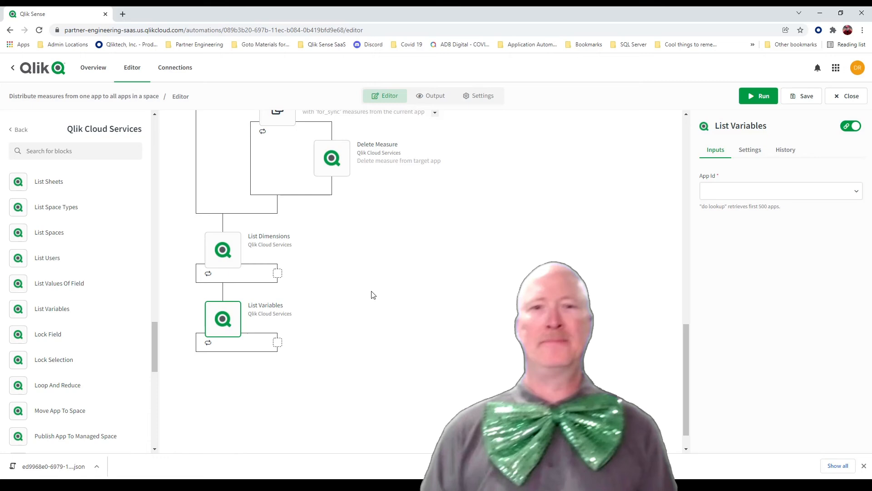
pyautogui.scroll(1, 373, 295)
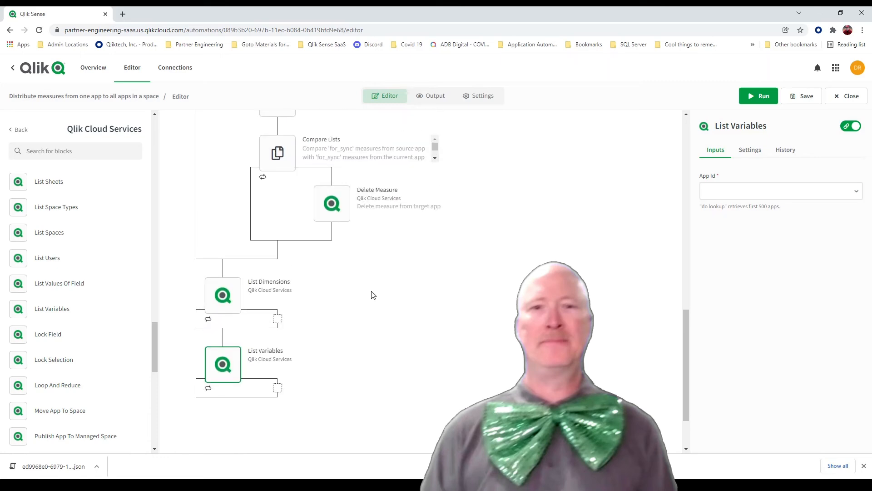
# Inspect the list inputs of the Compare Lists block and the App Id input of the Get App Information block
pyautogui.click(278, 168)
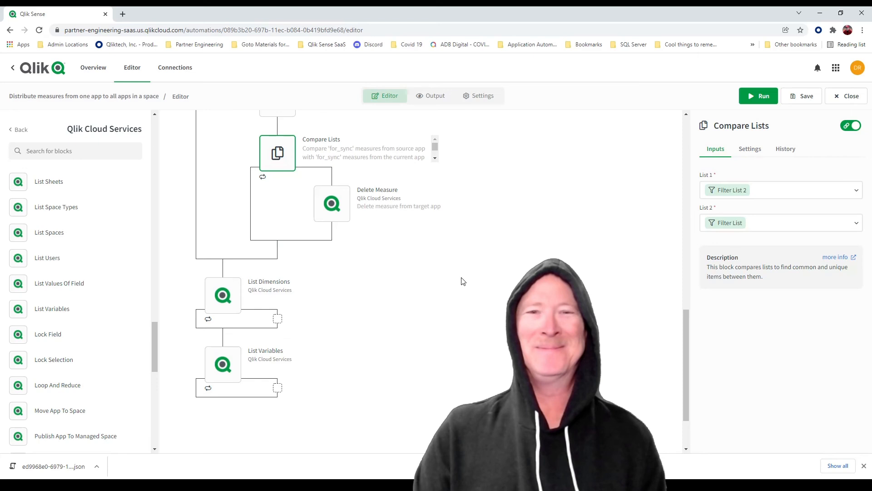
pyautogui.scroll(12, 462, 281)
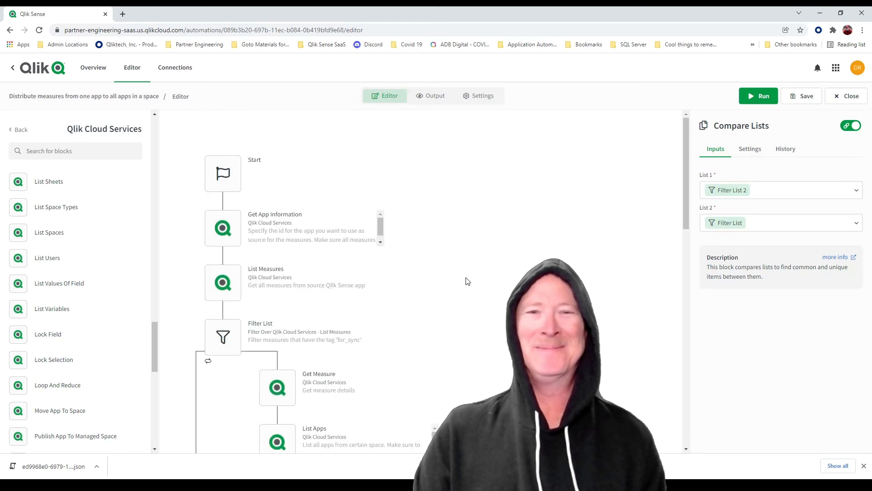
pyautogui.scroll(-2, 467, 281)
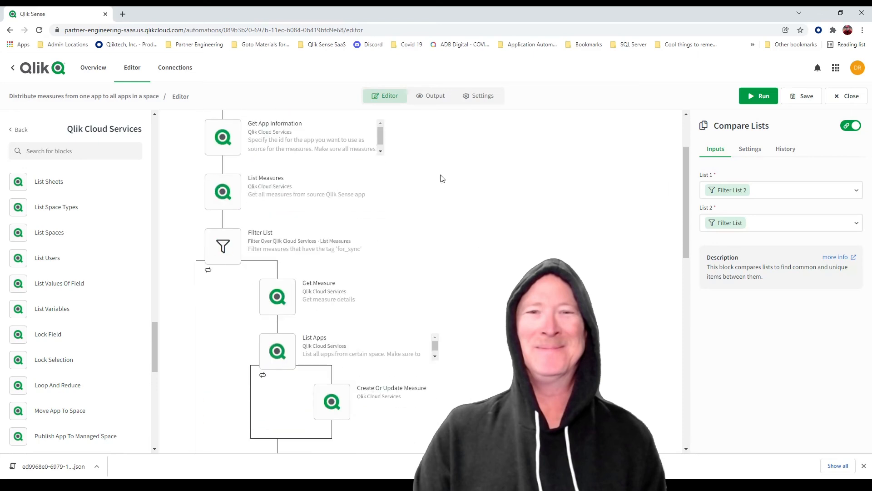
pyautogui.scroll(1, 451, 193)
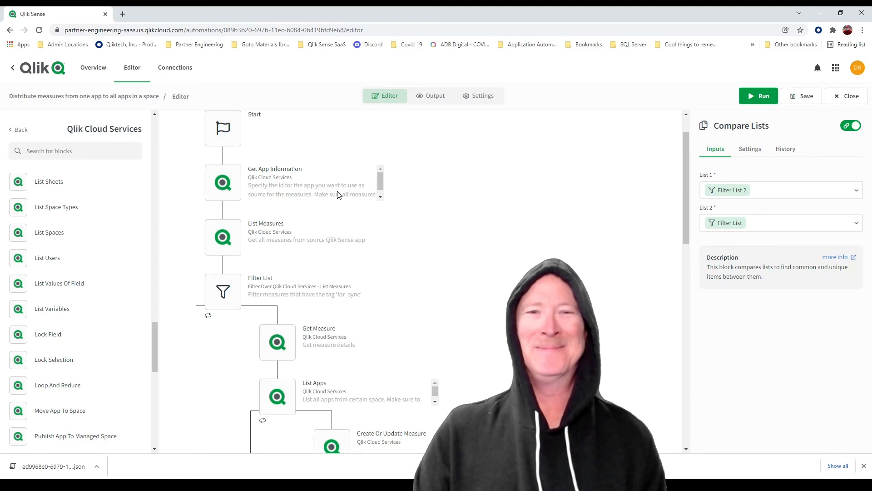
pyautogui.click(222, 195)
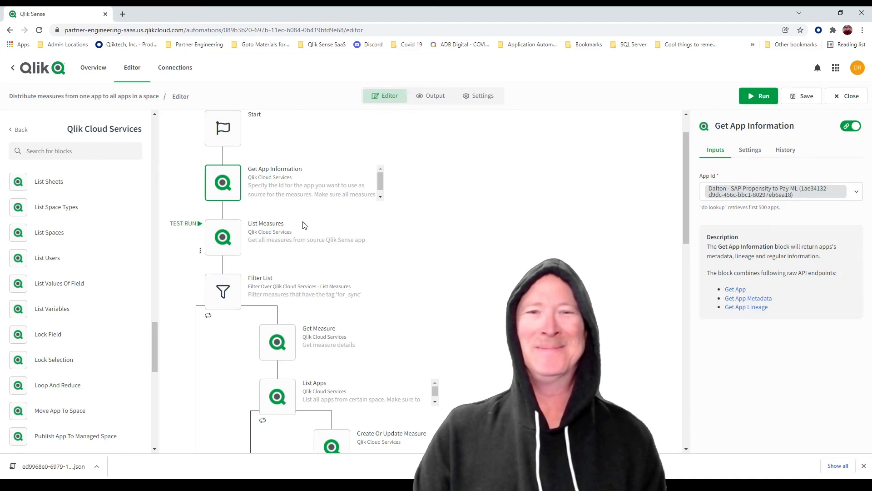
# Examine the extended flow from Get App Information through the update and delete loops to List Dimensions and List Variables
pyautogui.scroll(-2, 346, 233)
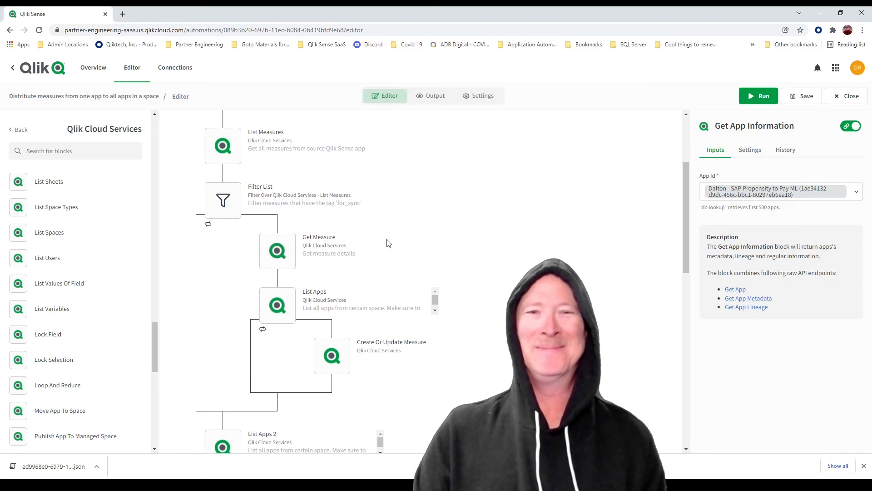
pyautogui.scroll(-1, 387, 243)
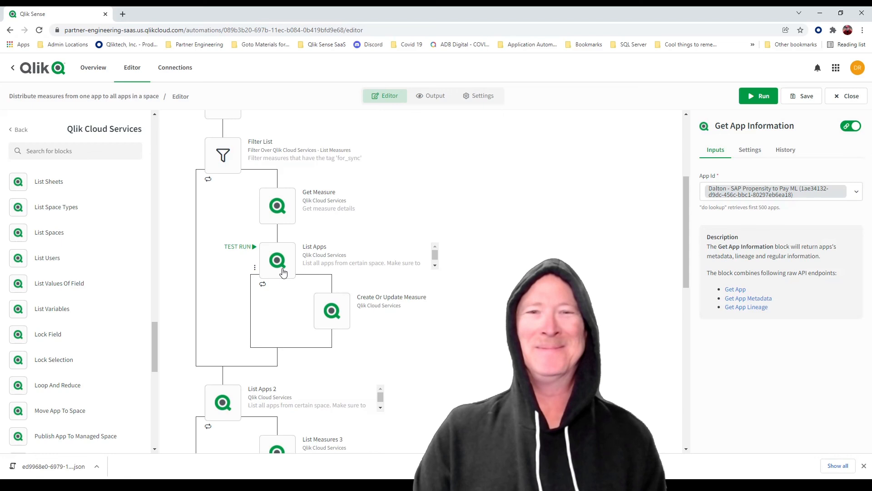
pyautogui.scroll(1, 281, 270)
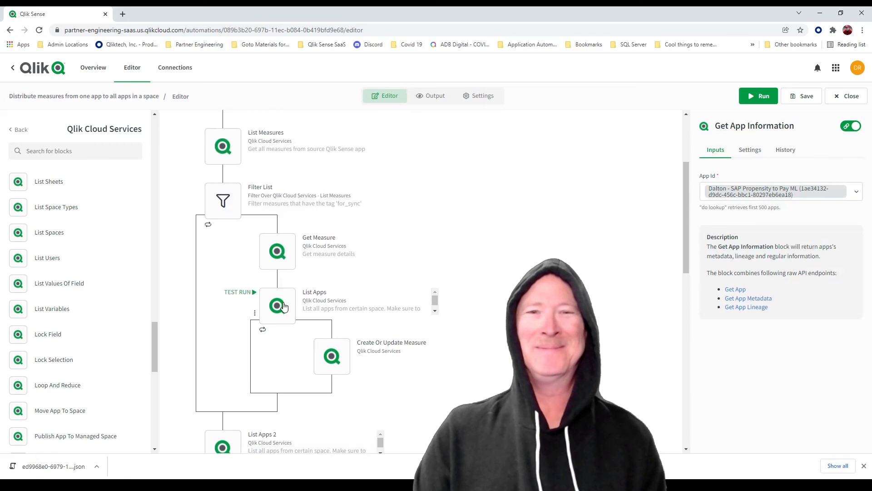
pyautogui.scroll(-5, 283, 306)
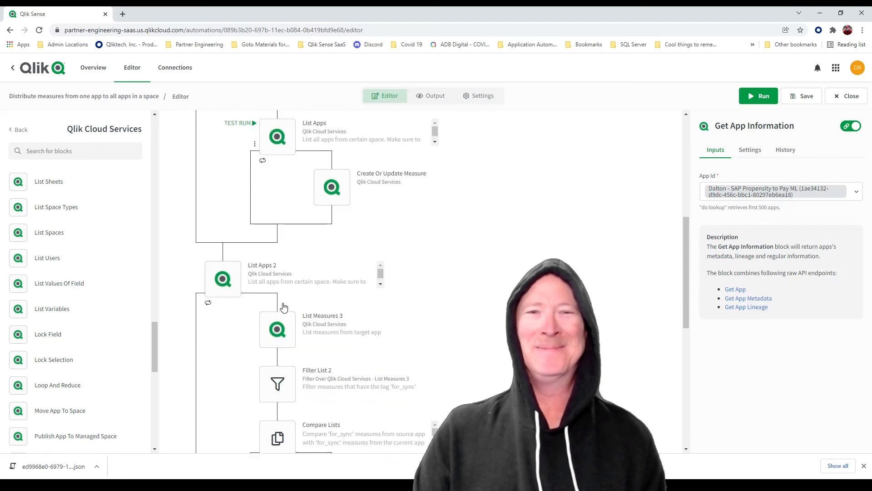
pyautogui.scroll(-2, 283, 306)
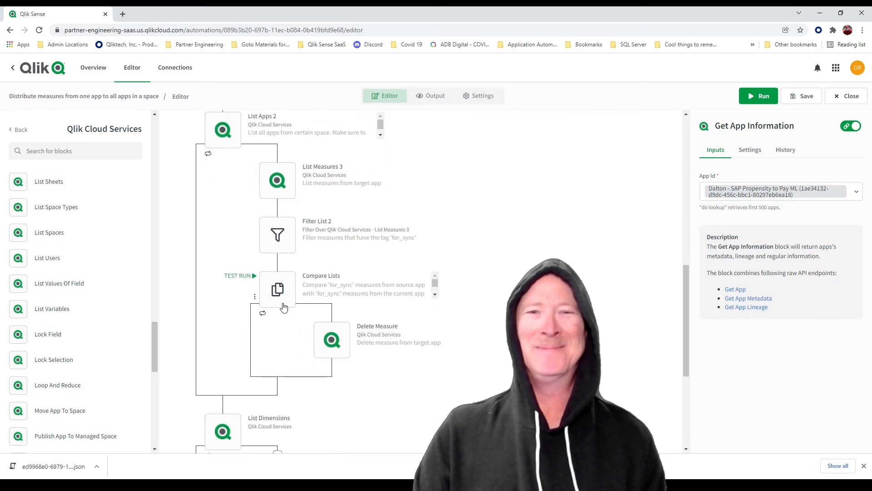
pyautogui.scroll(-2, 284, 304)
pyautogui.scroll(-3, 291, 354)
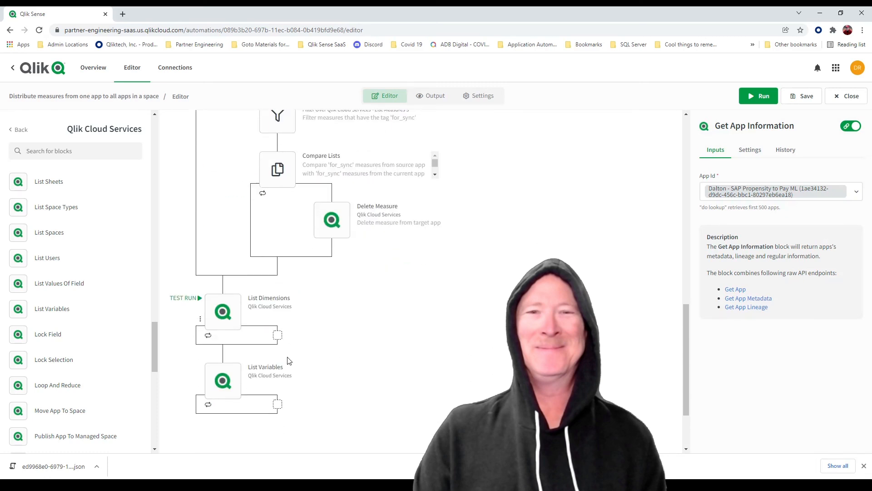
pyautogui.scroll(3, 289, 360)
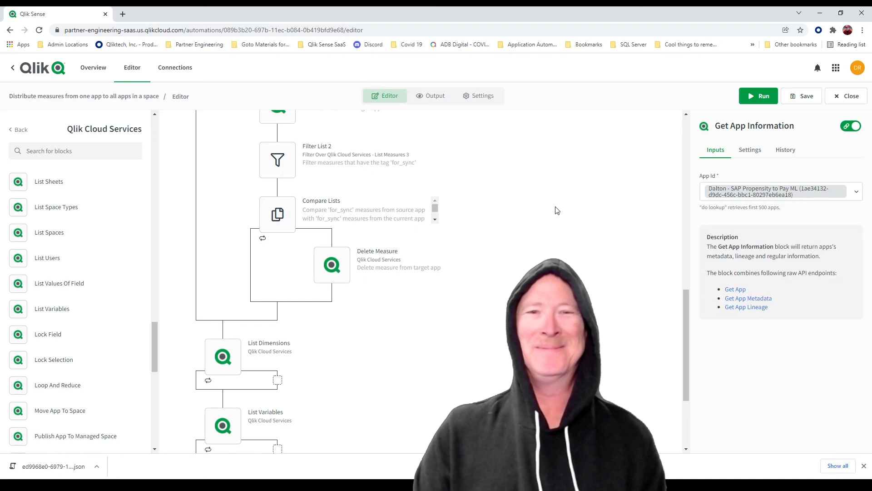
pyautogui.scroll(9, 557, 210)
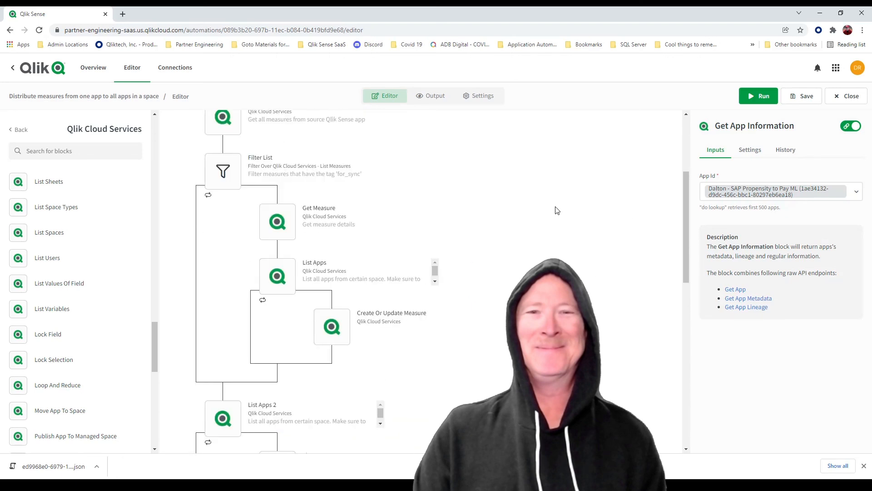
pyautogui.scroll(1, 557, 210)
pyautogui.moveTo(298, 313)
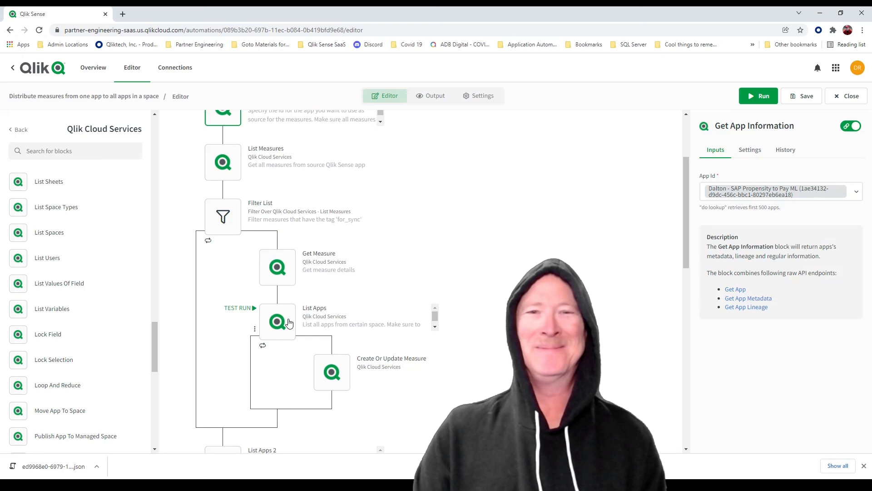
pyautogui.scroll(1, 289, 323)
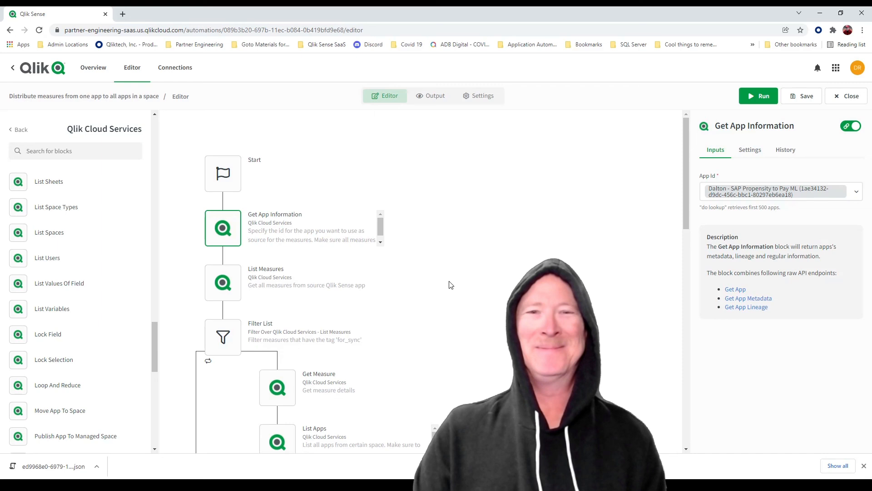
pyautogui.scroll(-1, 450, 285)
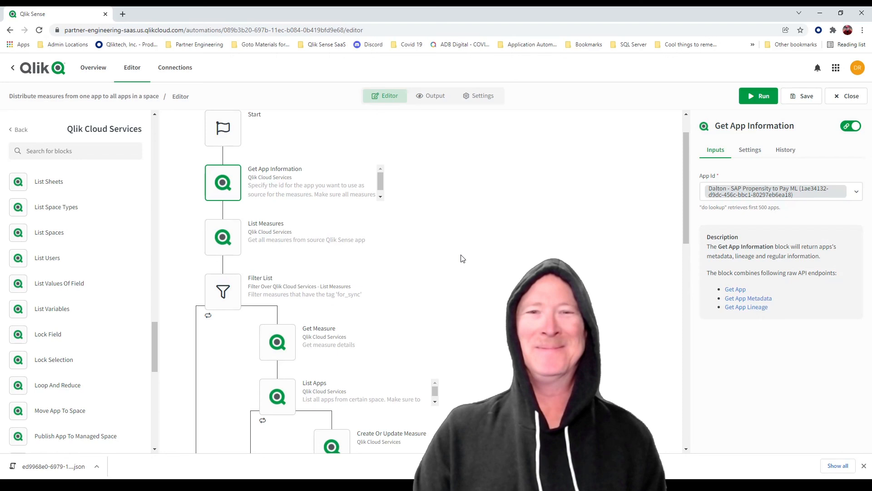
# Set the Start block's run mode to Webhook
pyautogui.scroll(1, 462, 258)
pyautogui.click(222, 185)
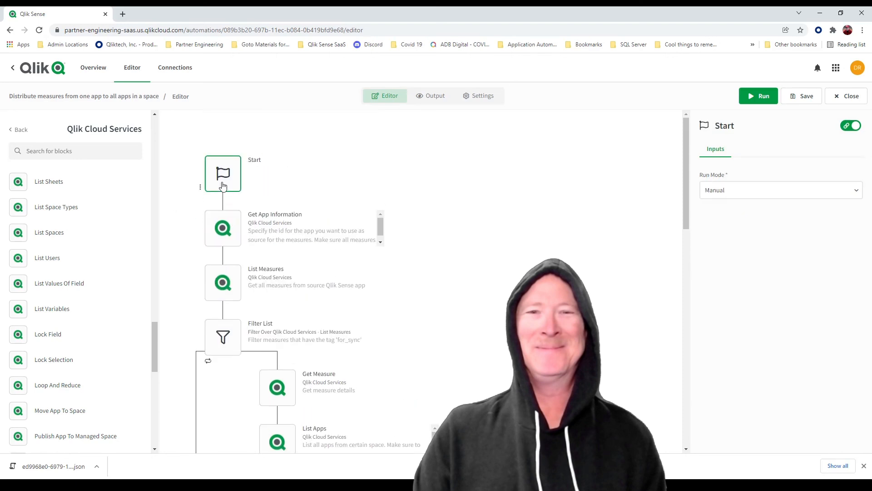
pyautogui.click(748, 201)
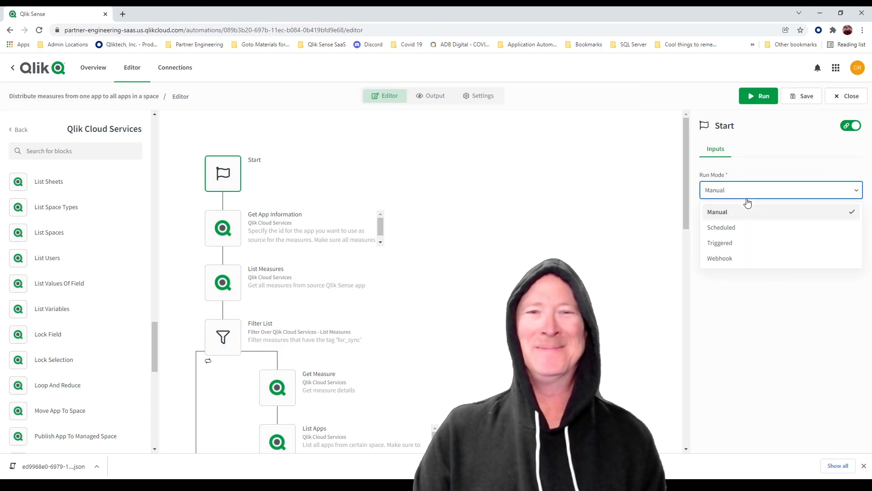
pyautogui.click(736, 258)
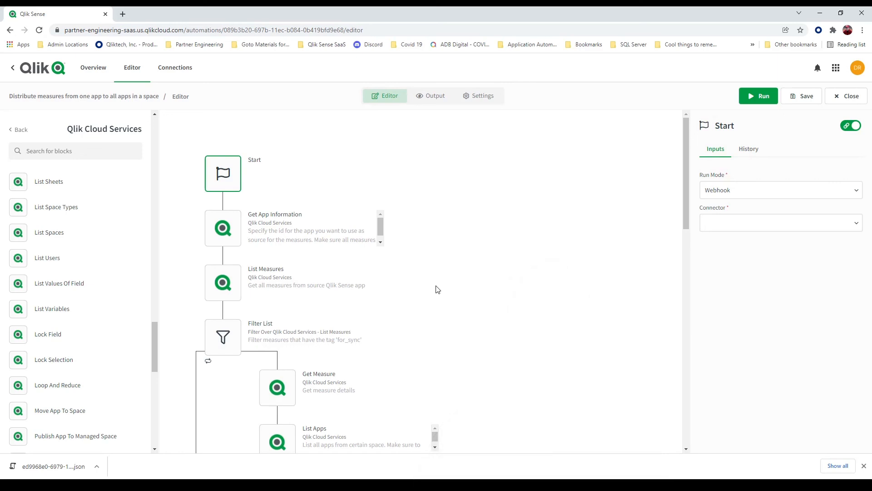
# Upload the workspace file ed9968e0-6979-11ec-88d7-f7231b3578f1.json from Downloads into the automation editor
pyautogui.rightClick(481, 266)
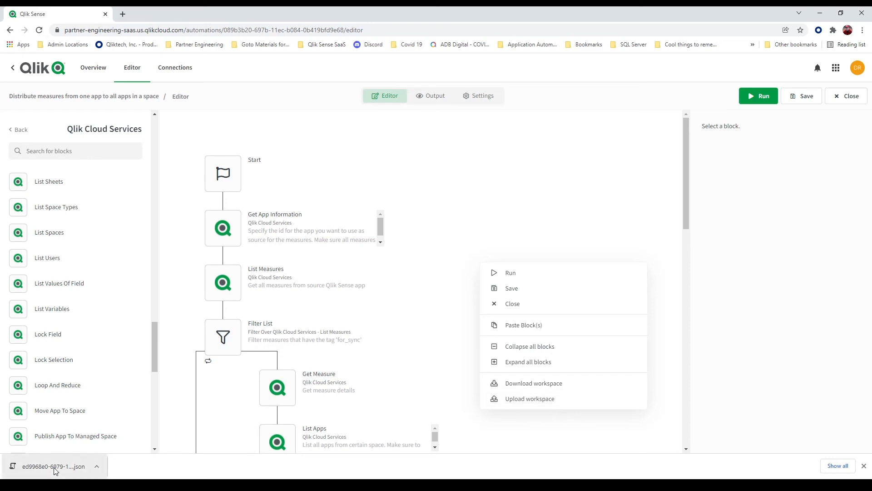
pyautogui.click(534, 209)
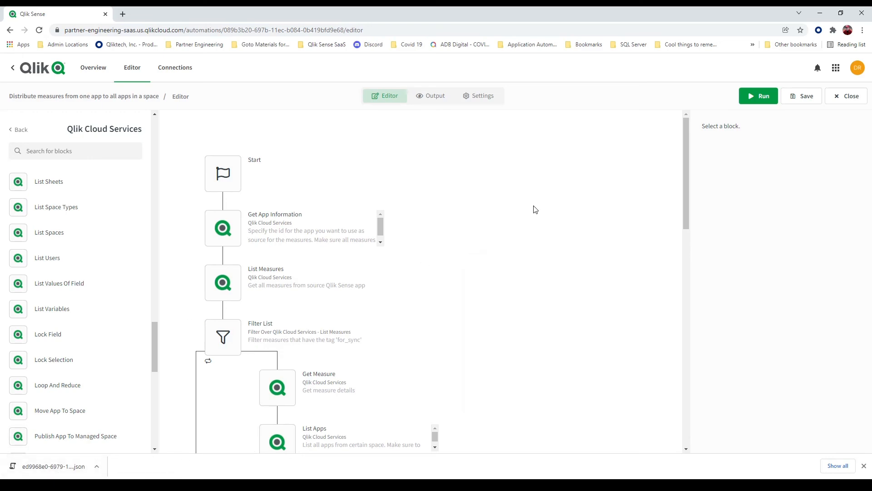
pyautogui.rightClick(534, 209)
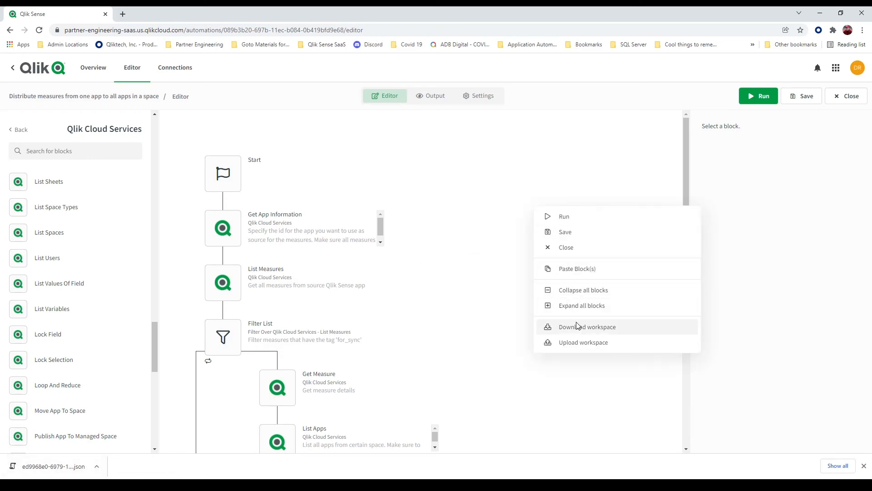
pyautogui.click(580, 344)
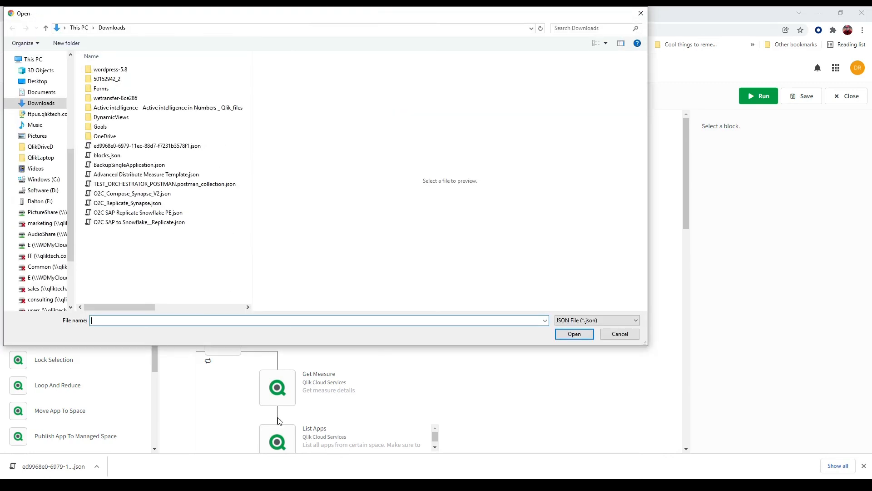
pyautogui.click(146, 147)
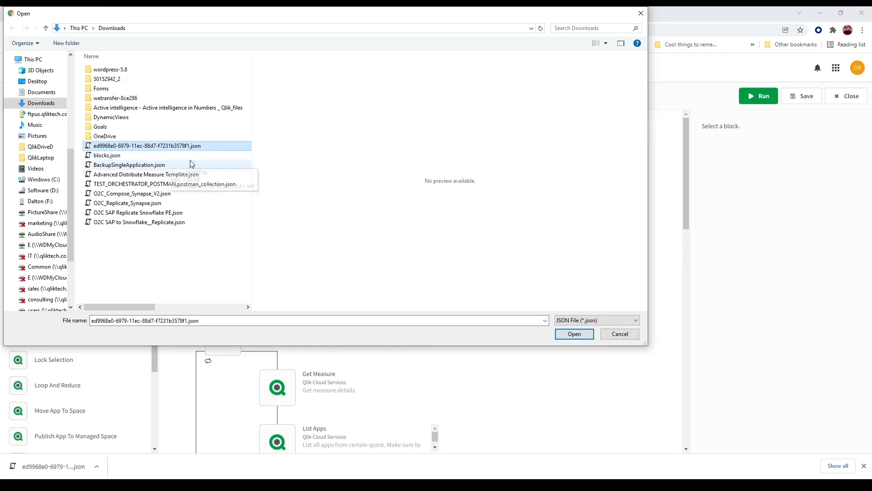
pyautogui.click(573, 333)
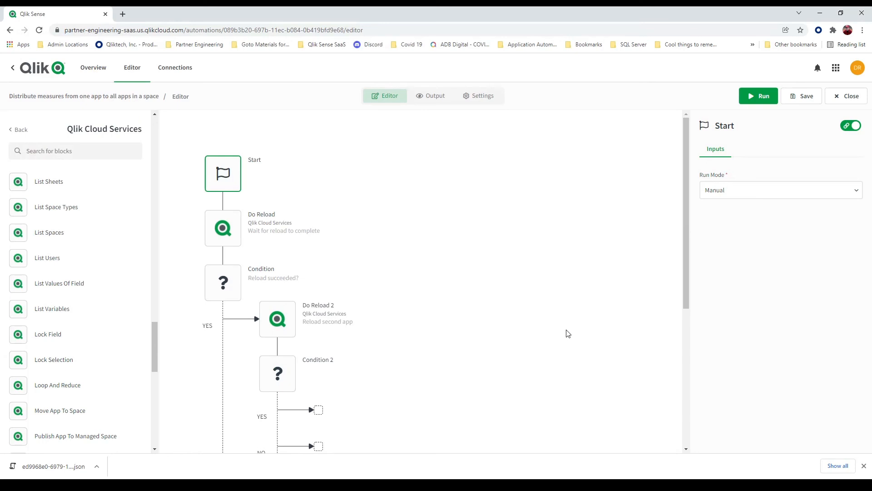
# Inspect the uploaded reload flow, including the inputs of the first Do Reload block and the Condition block below it
pyautogui.scroll(-2, 548, 270)
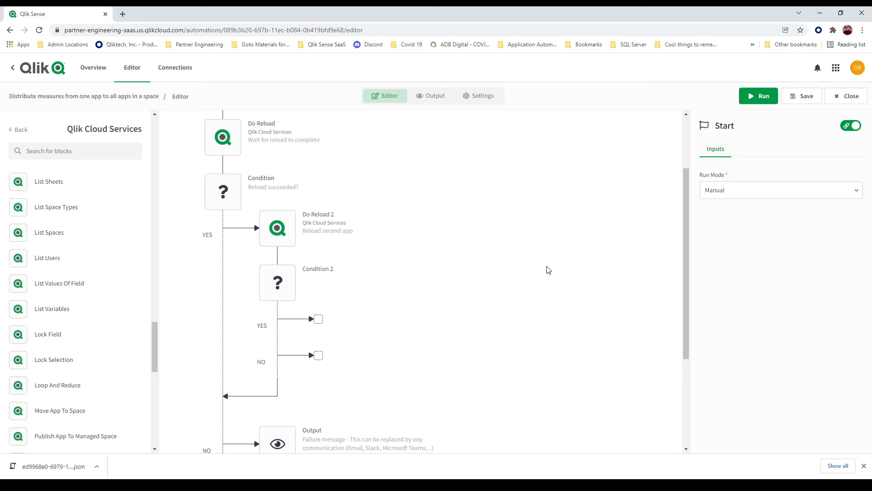
pyautogui.scroll(2, 408, 255)
pyautogui.click(231, 237)
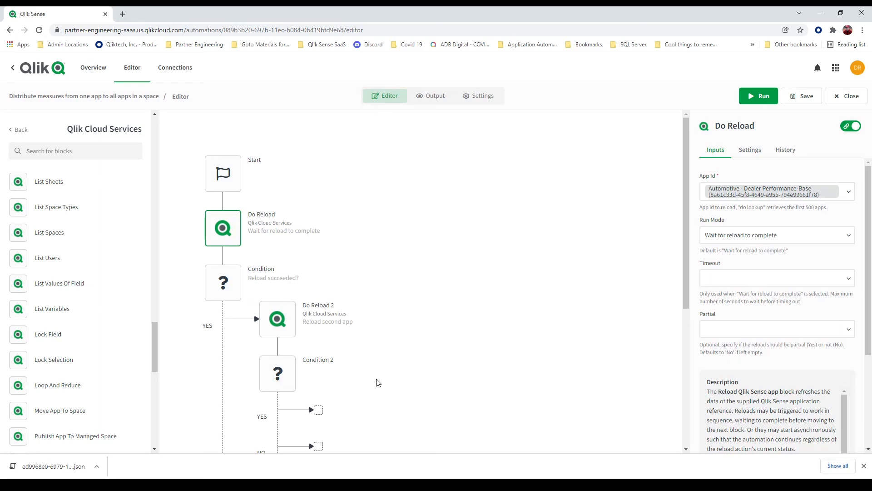
pyautogui.scroll(-1, 445, 233)
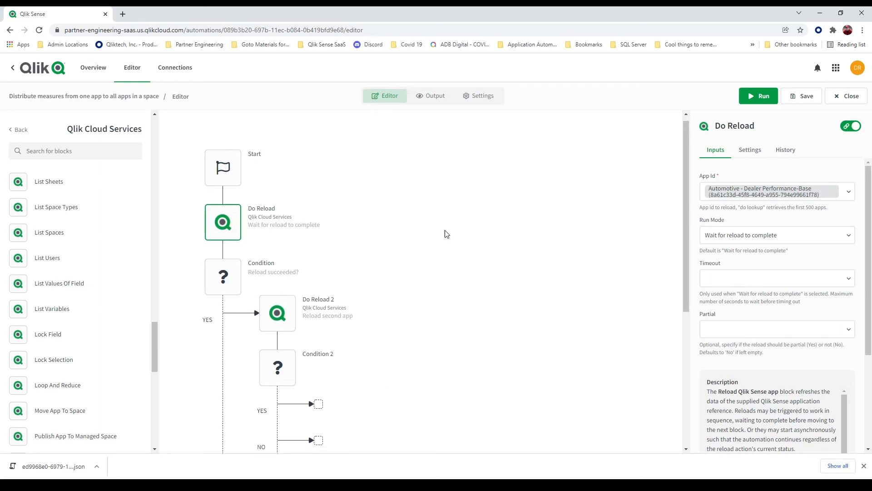
pyautogui.click(231, 246)
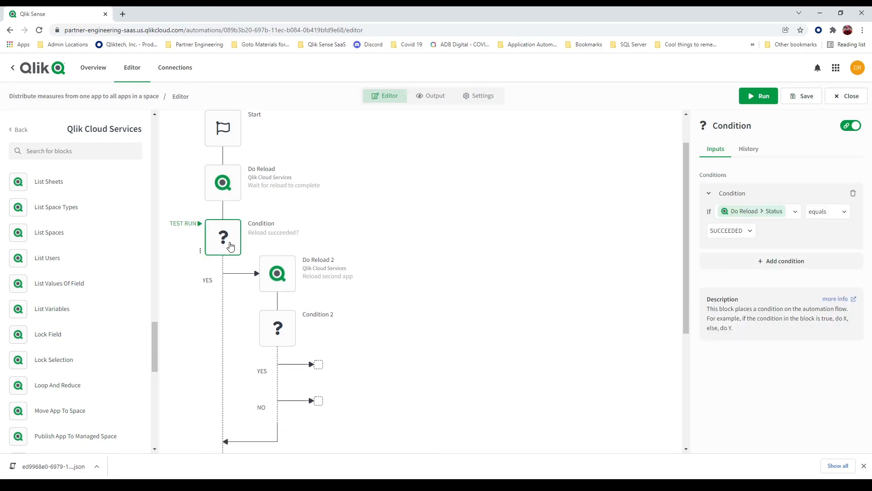